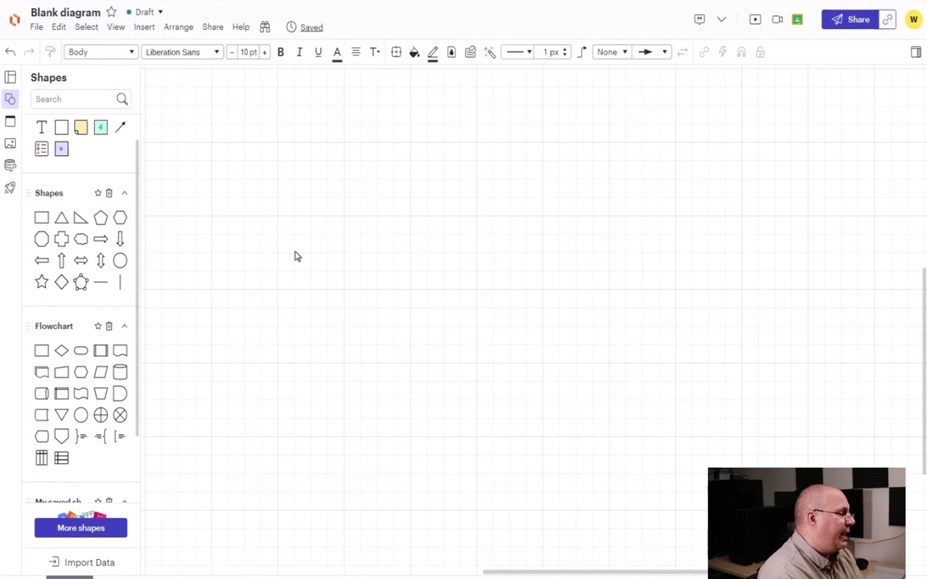
# Place a terminator near the top of the canvas labelled Start.
pyautogui.moveTo(81, 351); pyautogui.dragTo(502, 115)
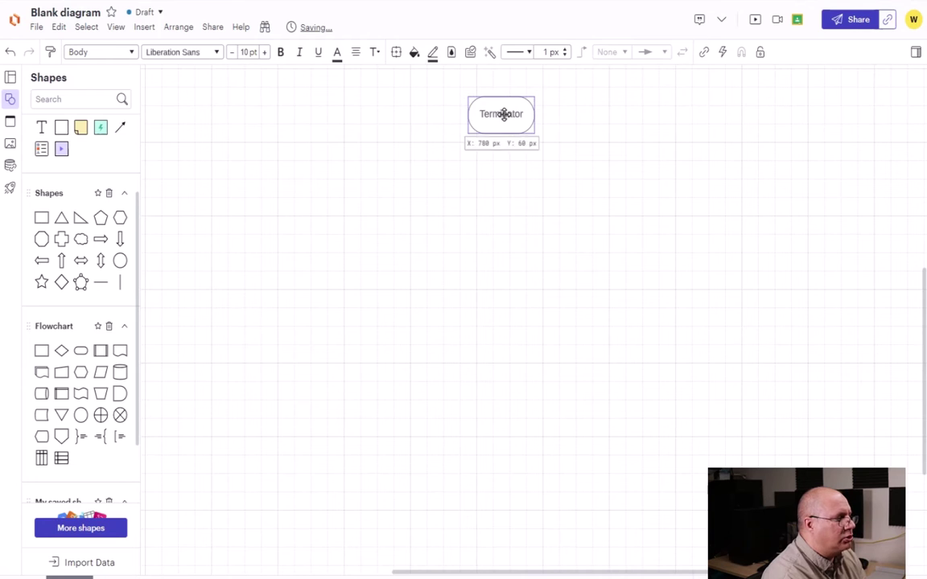
pyautogui.doubleClick(503, 114)
pyautogui.write('Start')
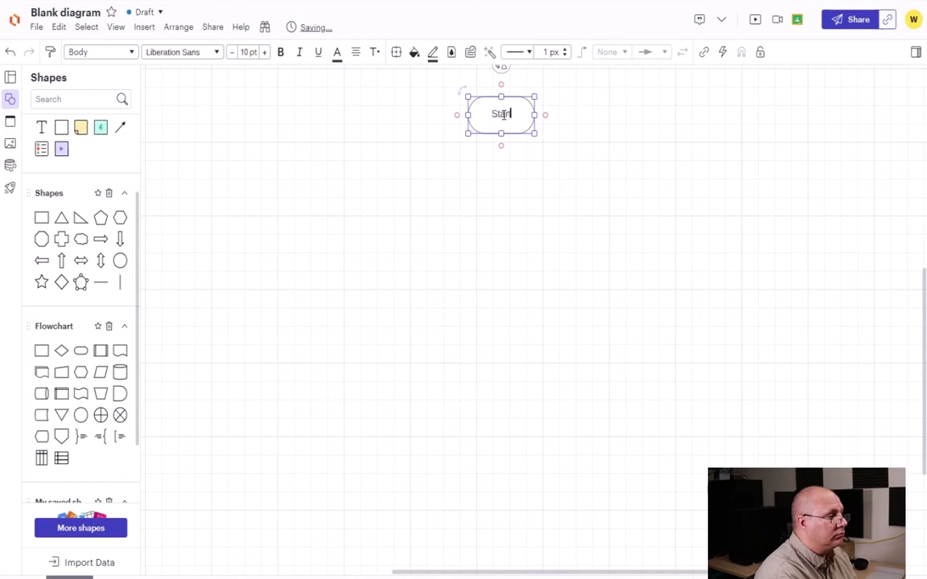
pyautogui.click(502, 178)
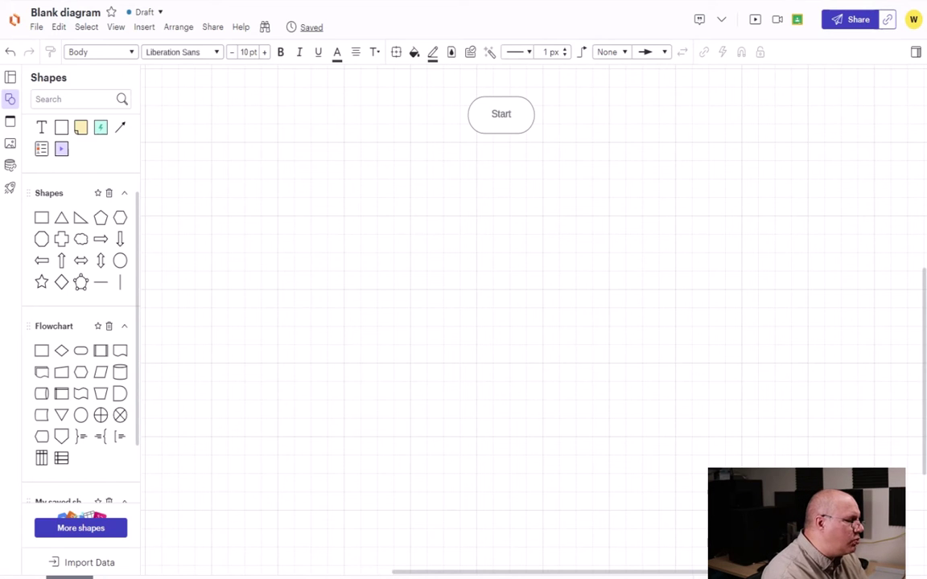
# Add a process box below Start labelled 'x = 0', deleting an extra y=0 line.
pyautogui.moveTo(41, 351)
pyautogui.moveTo(41, 350); pyautogui.dragTo(507, 196)
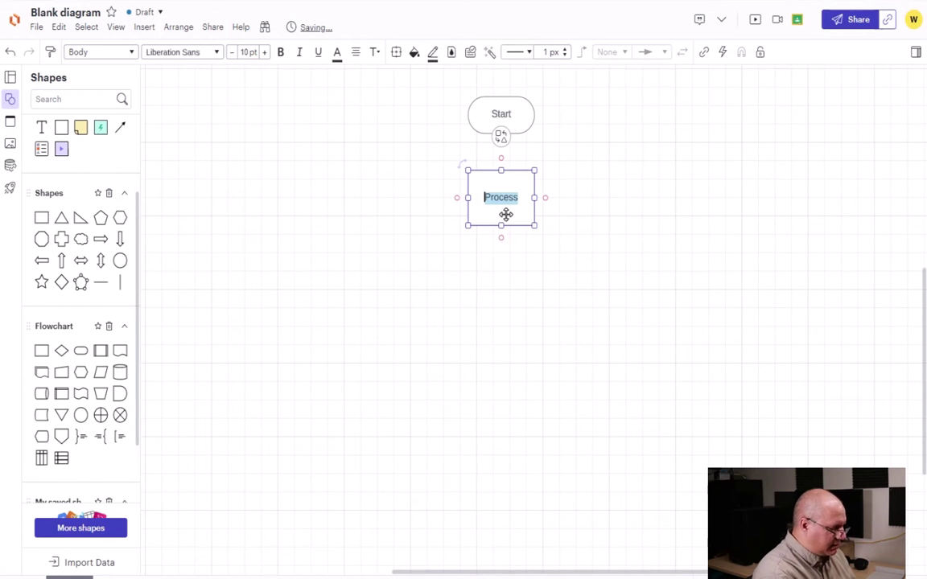
pyautogui.write('x = 0')
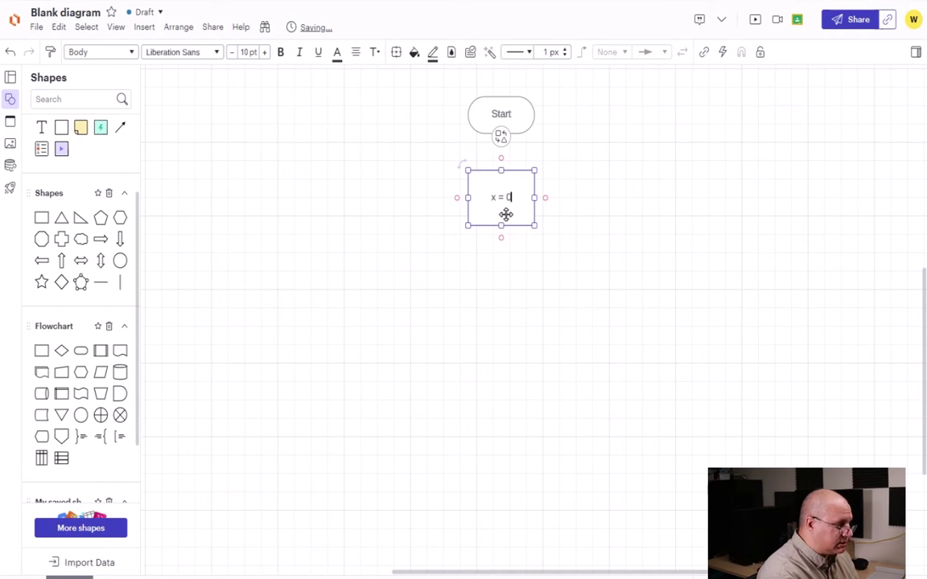
pyautogui.press('Return')
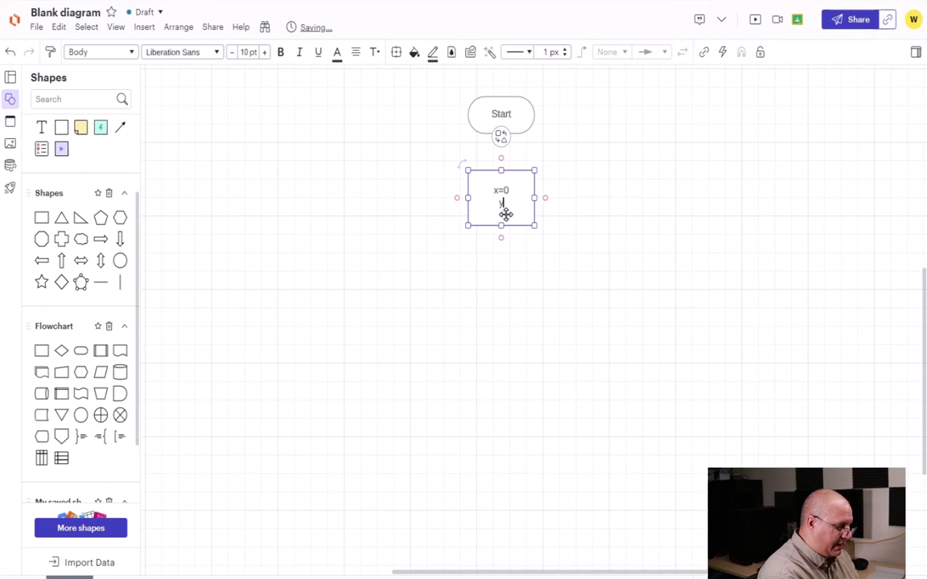
pyautogui.write('y=0')
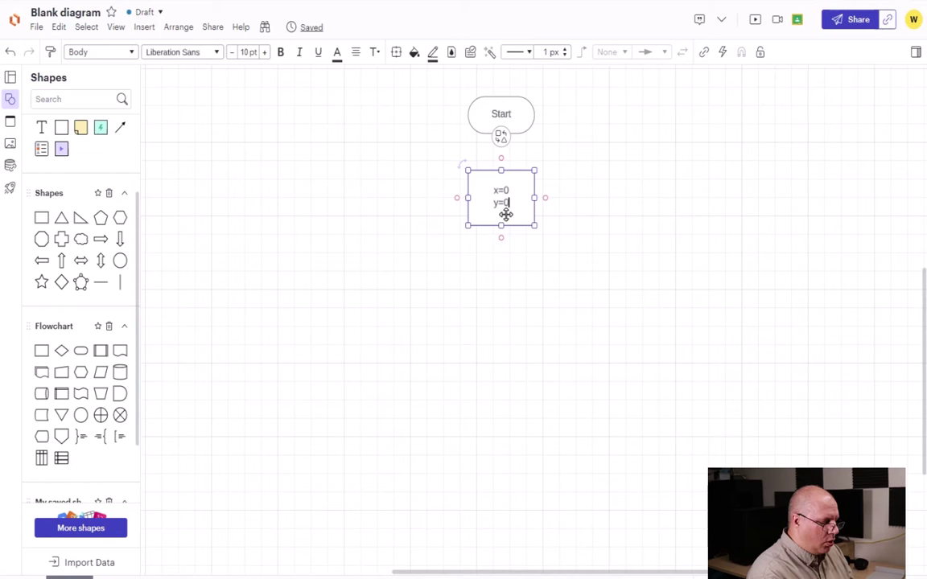
pyautogui.hotkey('shift', 'Home')
pyautogui.press('BackSpace')
pyautogui.press('BackSpace')
# Drop a second process box under x=0 and label it 'y=0'.
pyautogui.click(503, 275)
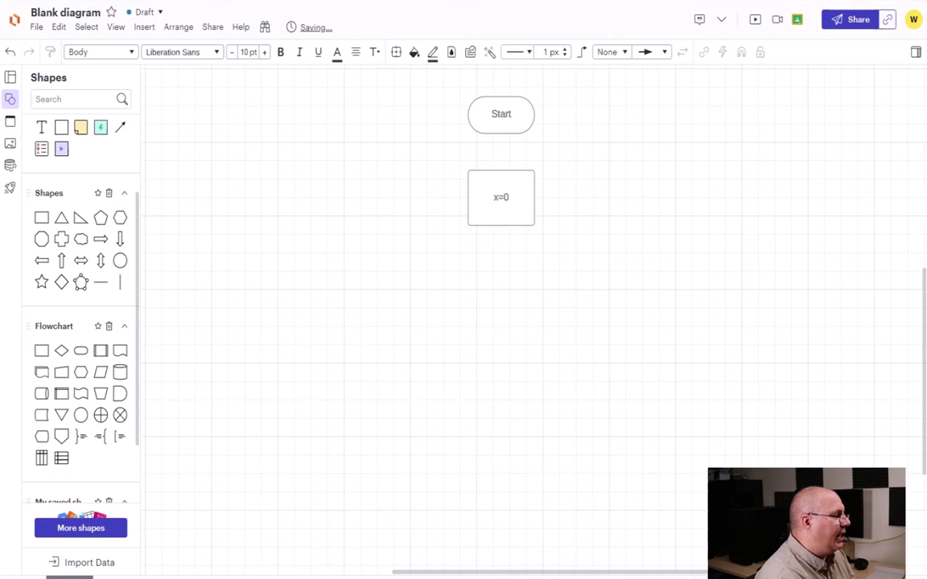
pyautogui.moveTo(209, 346); pyautogui.dragTo(503, 283)
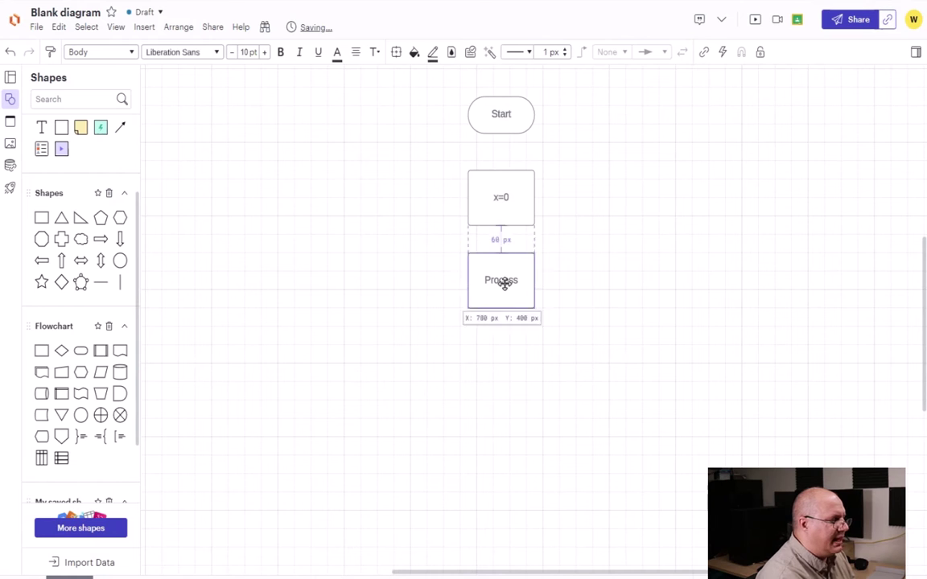
pyautogui.doubleClick(503, 284)
pyautogui.write('y=0')
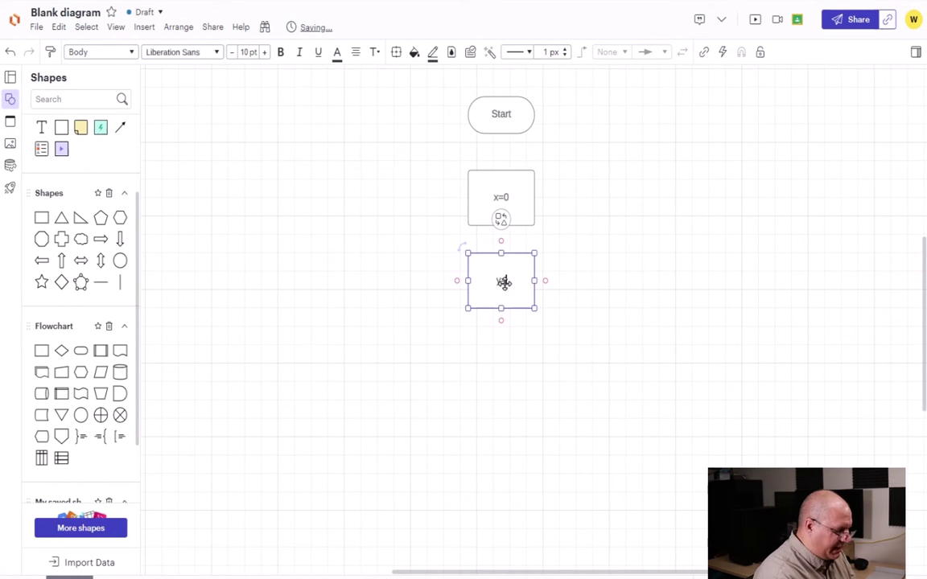
pyautogui.click(621, 304)
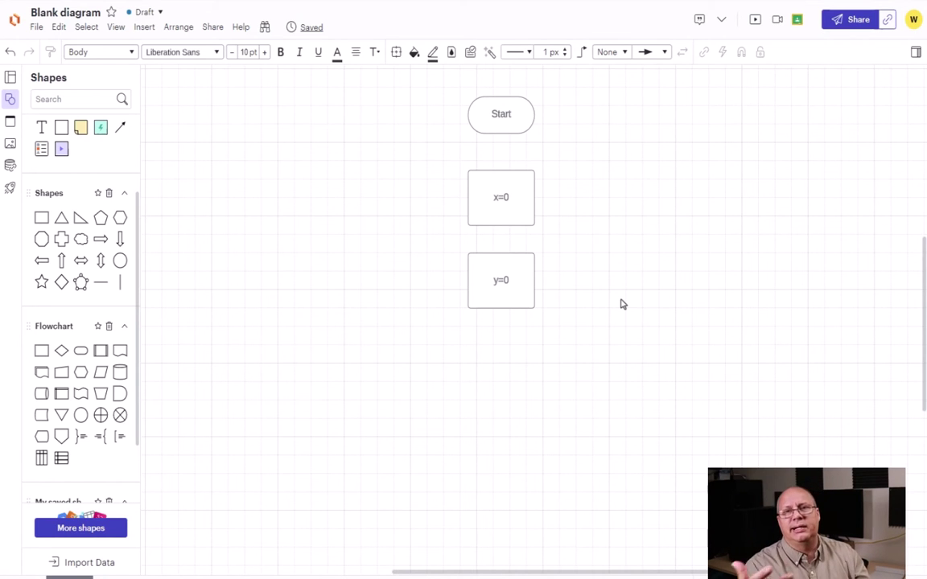
# Make the x=0 and y=0 process boxes shorter using their bottom handles.
pyautogui.click(521, 220)
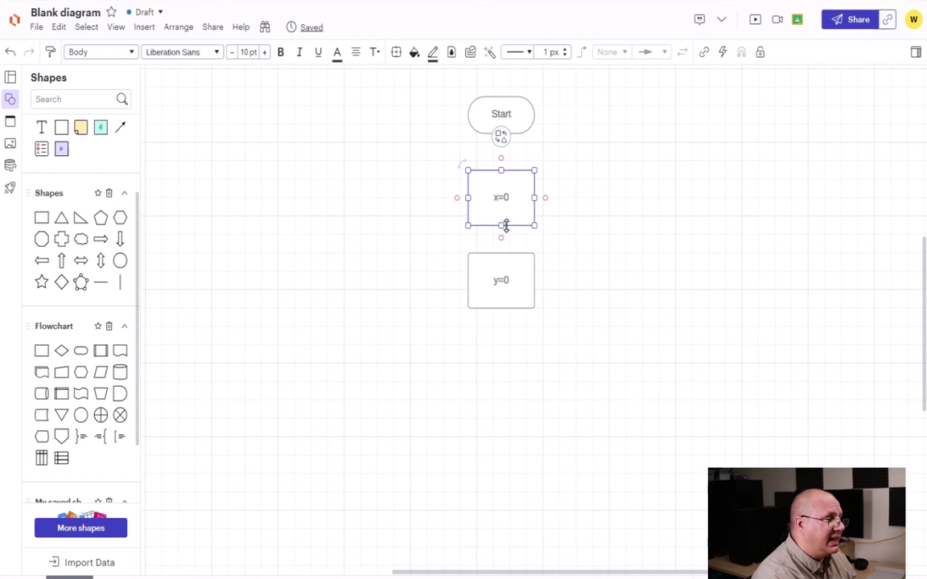
pyautogui.moveTo(503, 225); pyautogui.dragTo(504, 197)
pyautogui.click(515, 306)
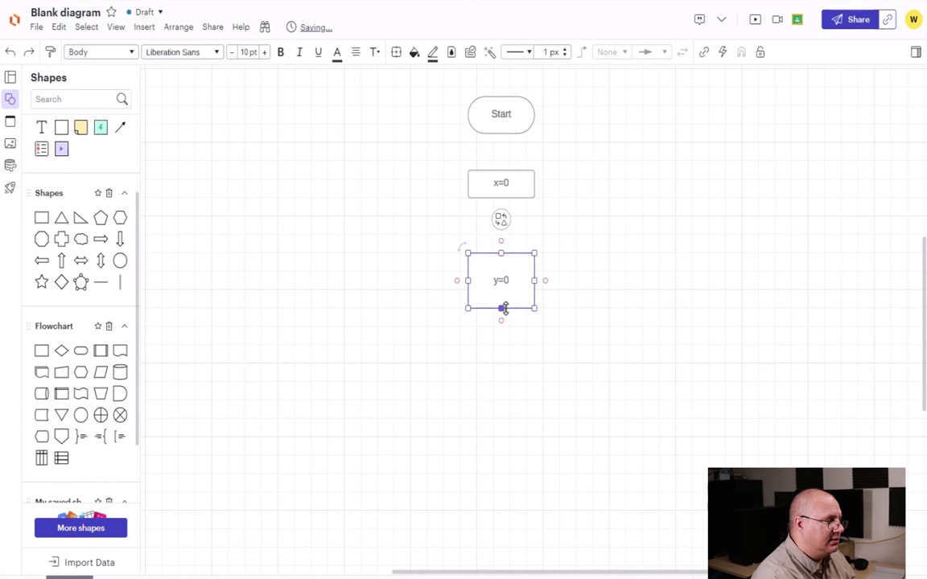
pyautogui.moveTo(501, 308); pyautogui.dragTo(523, 245)
# Connect Start → x=0 → y=0 with arrows and even out the box spacing.
pyautogui.moveTo(503, 135); pyautogui.dragTo(501, 226)
pyautogui.click(521, 214)
pyautogui.moveTo(504, 186); pyautogui.dragTo(503, 176)
pyautogui.moveTo(505, 238); pyautogui.dragTo(505, 227)
pyautogui.click(604, 296)
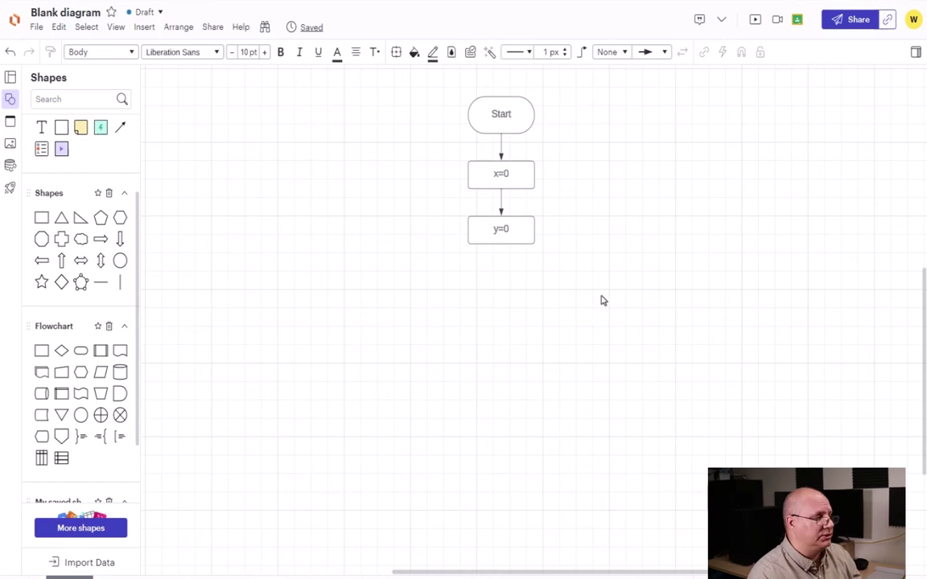
# Centre a Data parallelogram under y=0 and label it 'input: Your first value - x'.
pyautogui.moveTo(60, 375)
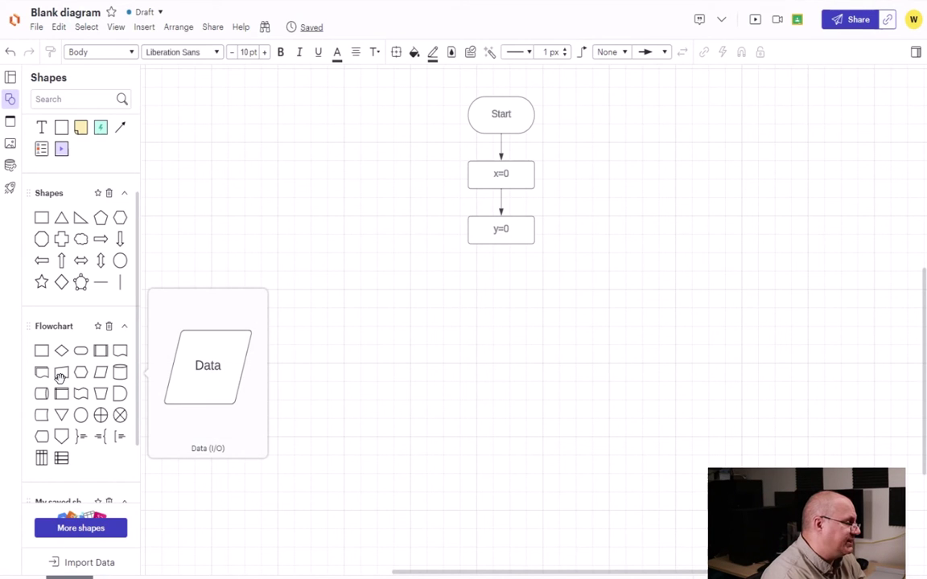
pyautogui.moveTo(60, 375); pyautogui.dragTo(615, 290)
pyautogui.moveTo(483, 314); pyautogui.dragTo(464, 302)
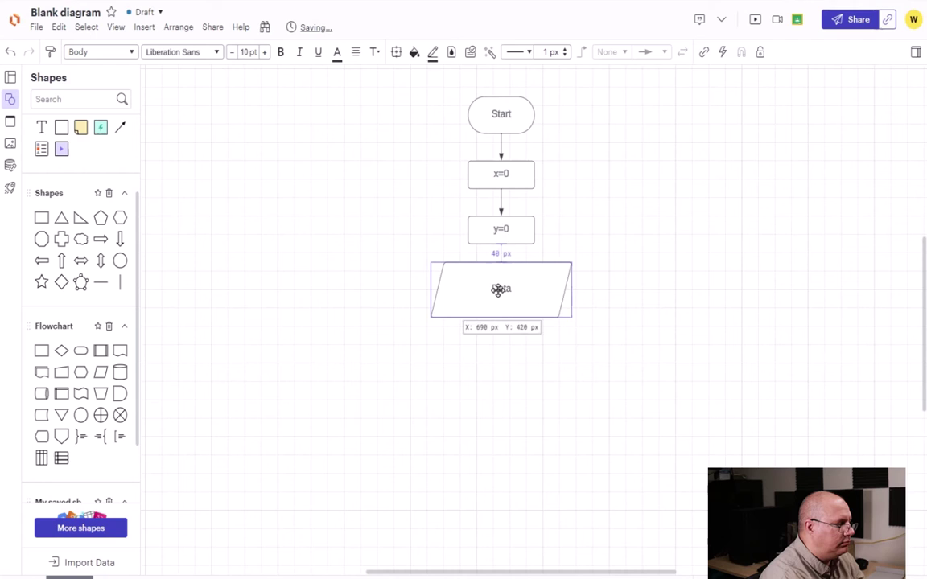
pyautogui.doubleClick(499, 290)
pyautogui.write('input')
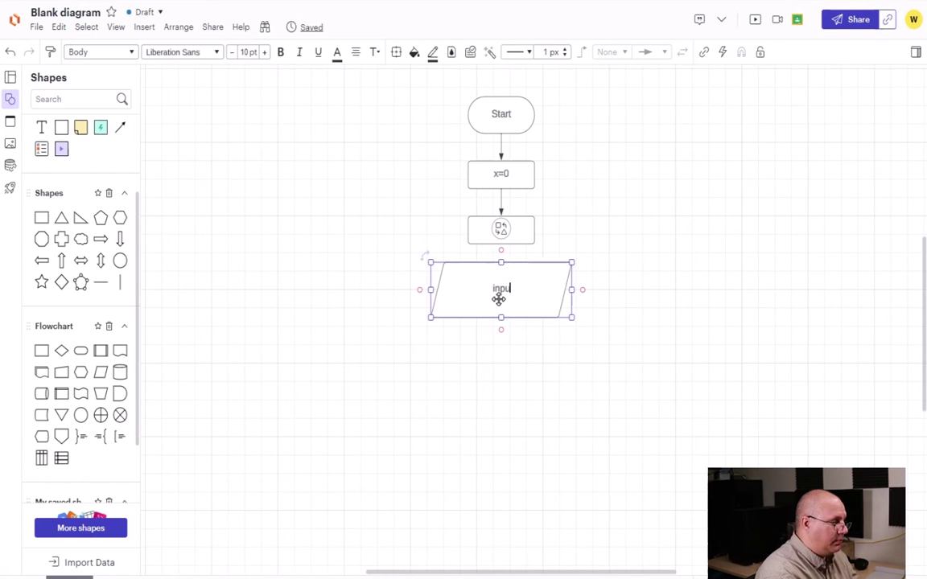
pyautogui.write(': ')
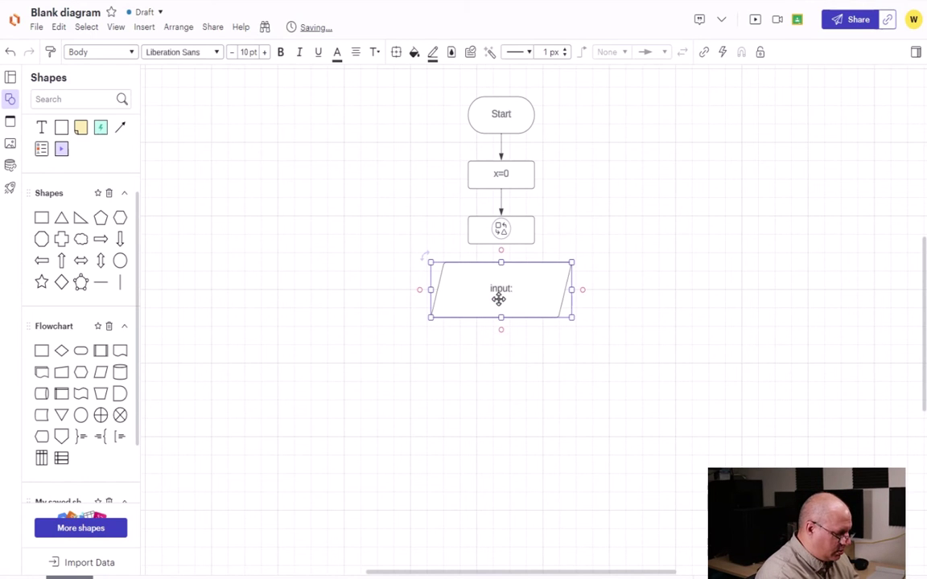
pyautogui.write('Your fi')
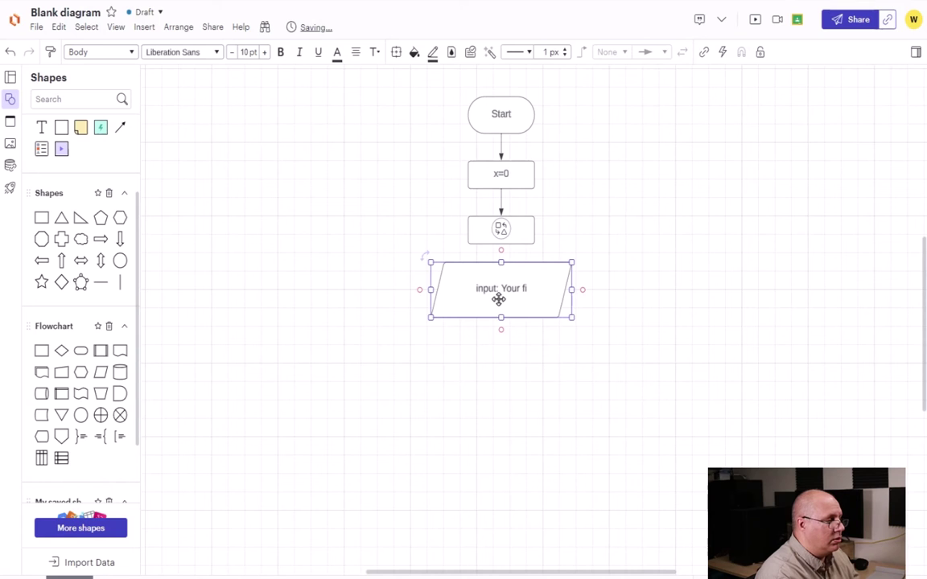
pyautogui.write('rst valu')
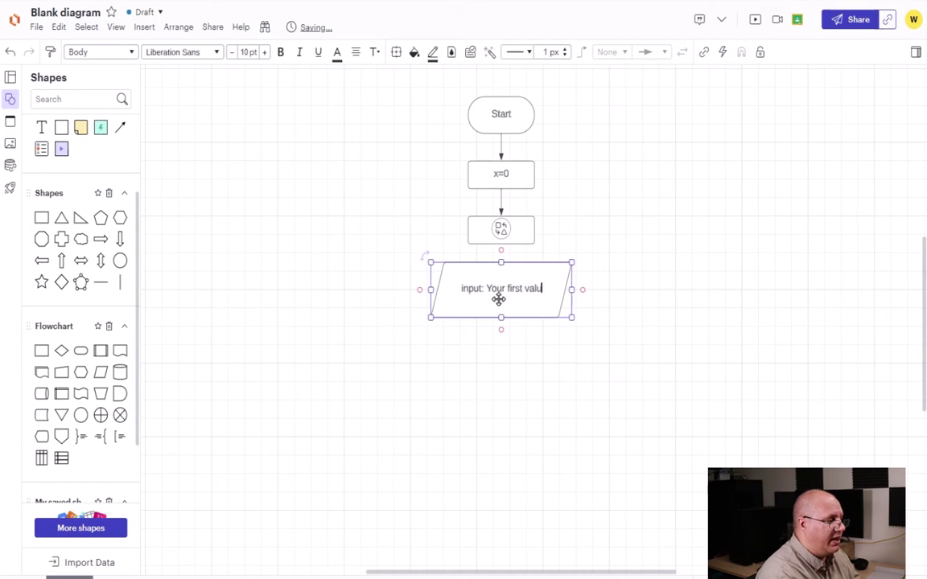
pyautogui.write('e -')
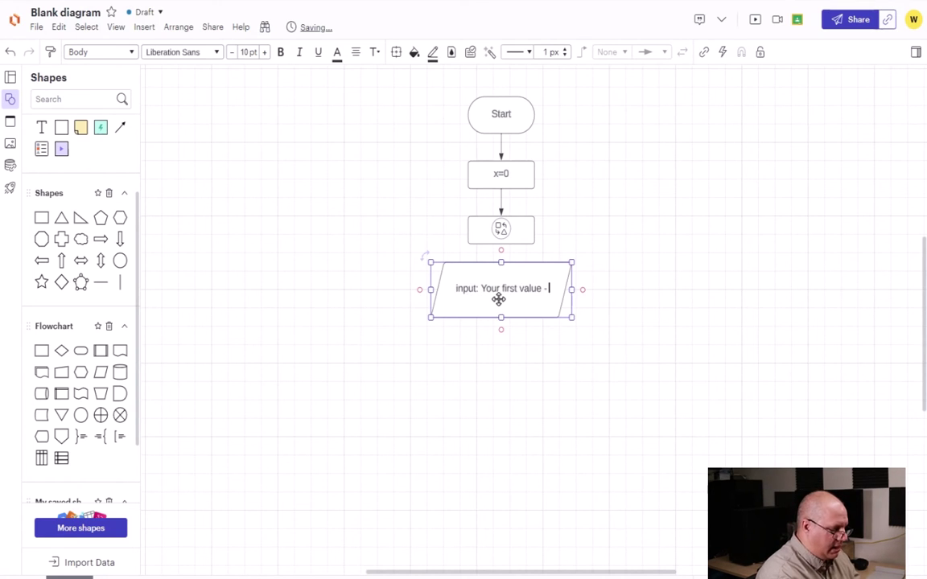
pyautogui.write(' x')
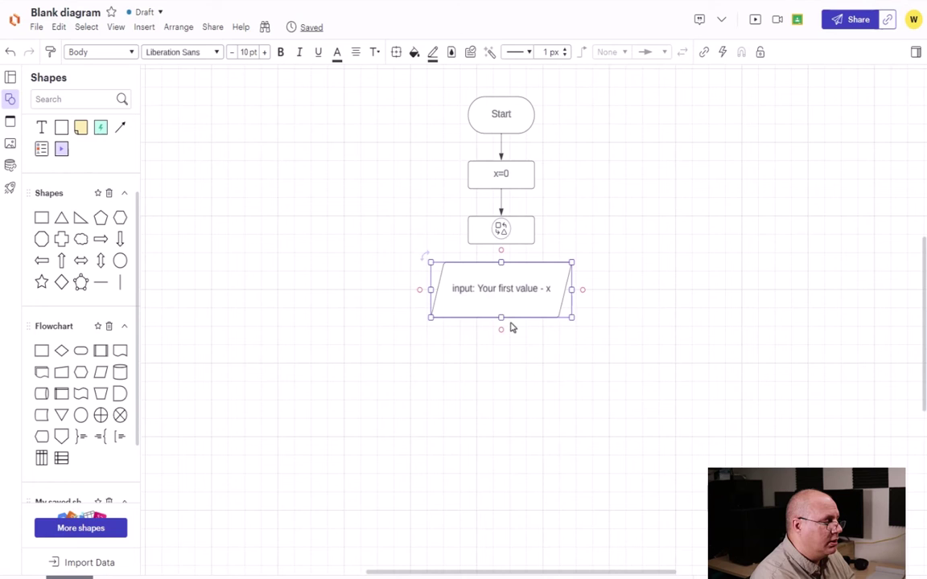
# Shrink the first input shape to 80 px tall, then copy and paste it aligned below.
pyautogui.moveTo(503, 317); pyautogui.dragTo(506, 301)
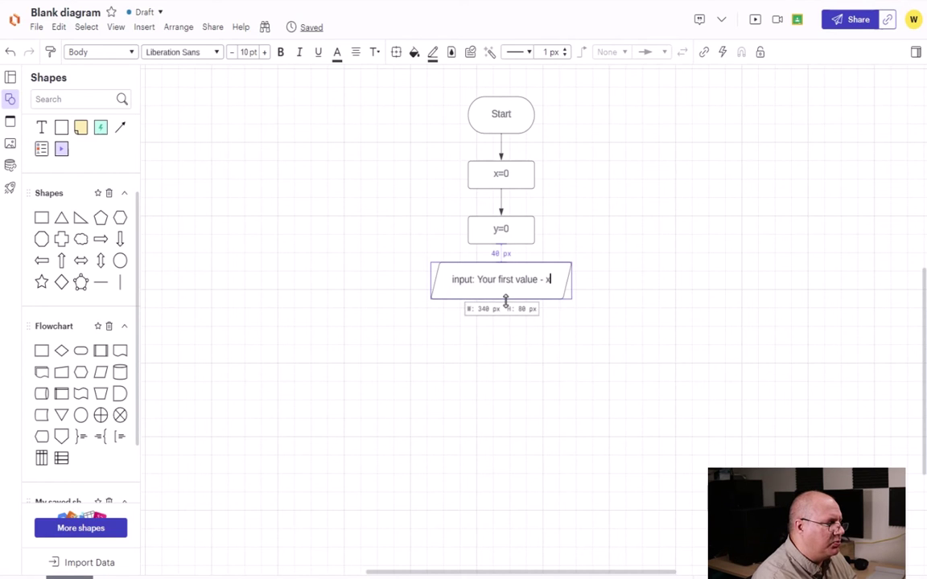
pyautogui.click(500, 342)
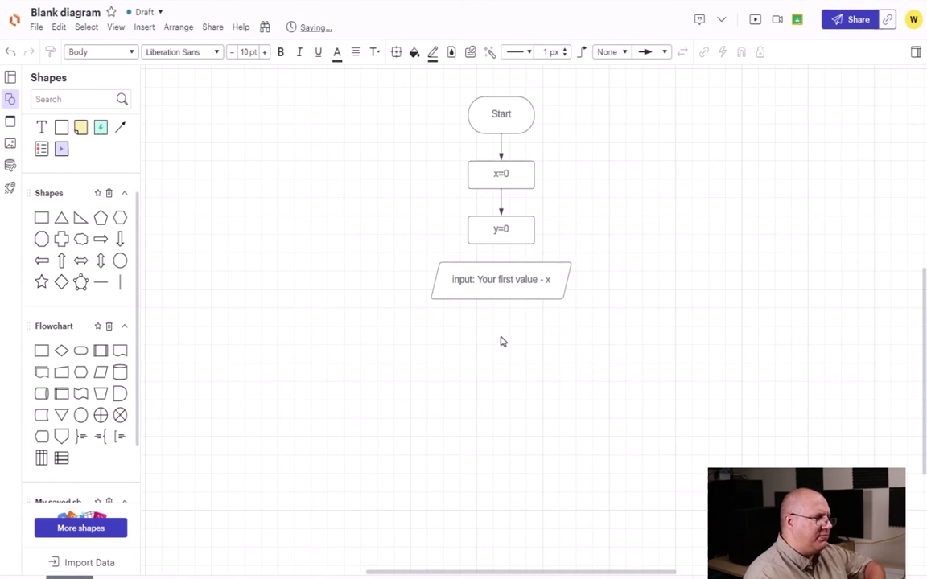
pyautogui.click(519, 292)
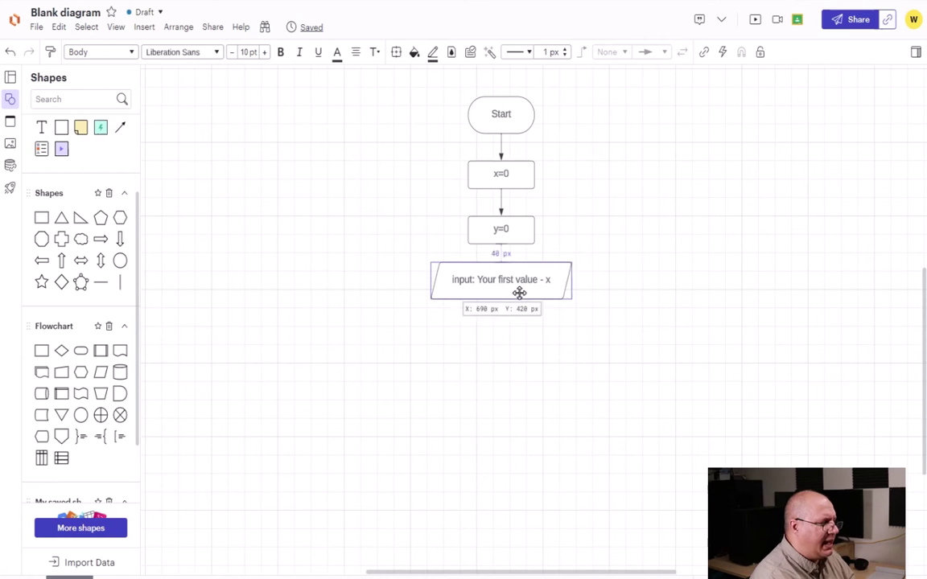
pyautogui.rightClick(519, 292)
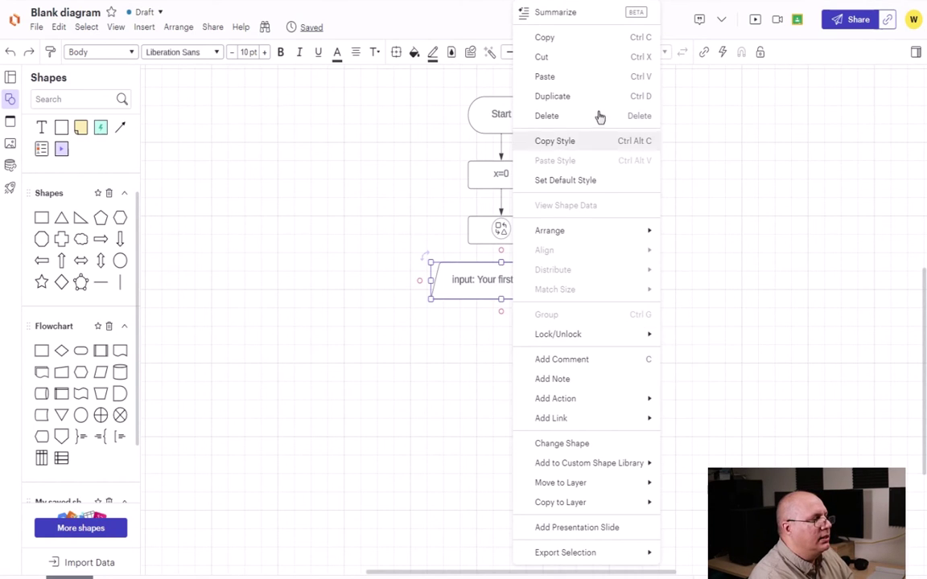
pyautogui.click(571, 38)
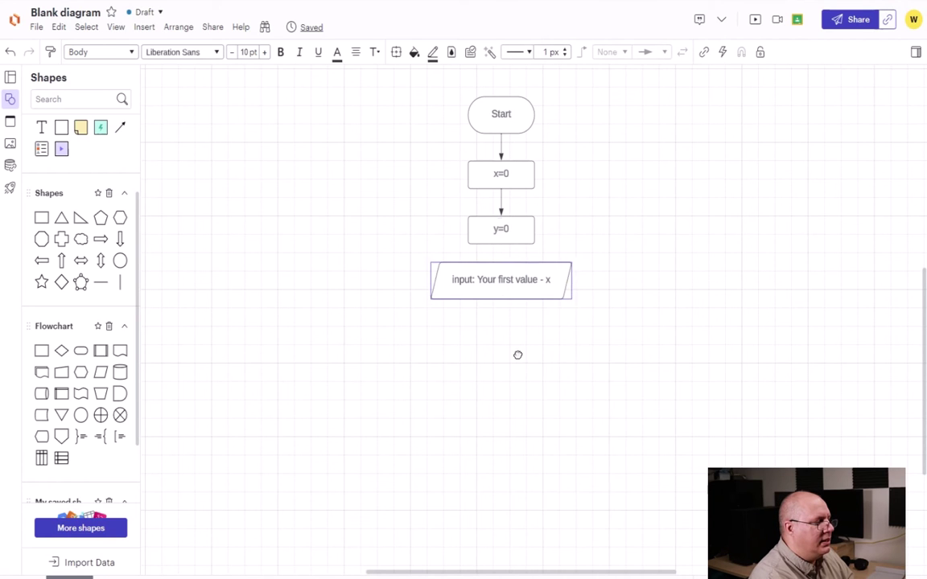
pyautogui.rightClick(529, 367)
pyautogui.click(572, 385)
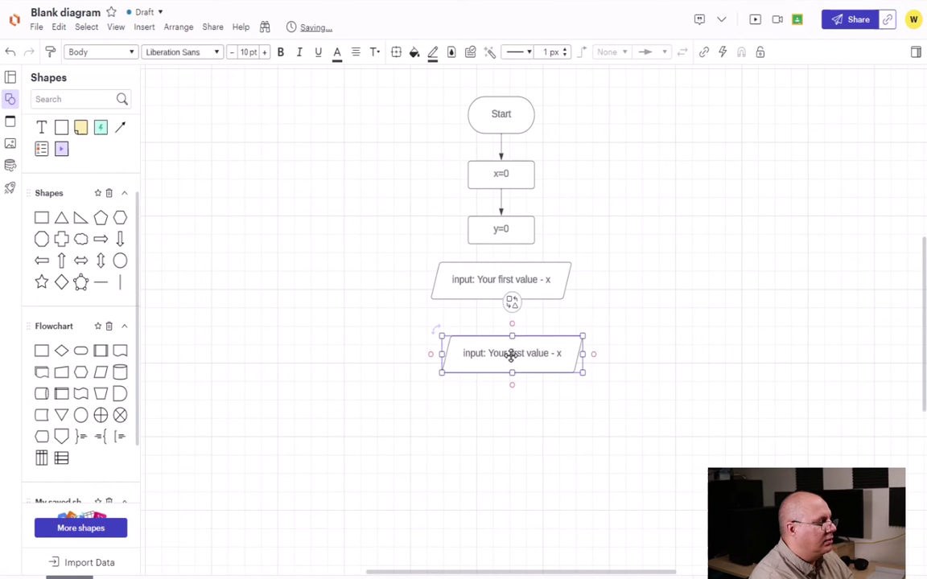
pyautogui.moveTo(512, 353)
pyautogui.mouseDown()
pyautogui.moveTo(499, 345)
pyautogui.moveTo(496, 352)
pyautogui.mouseUp()
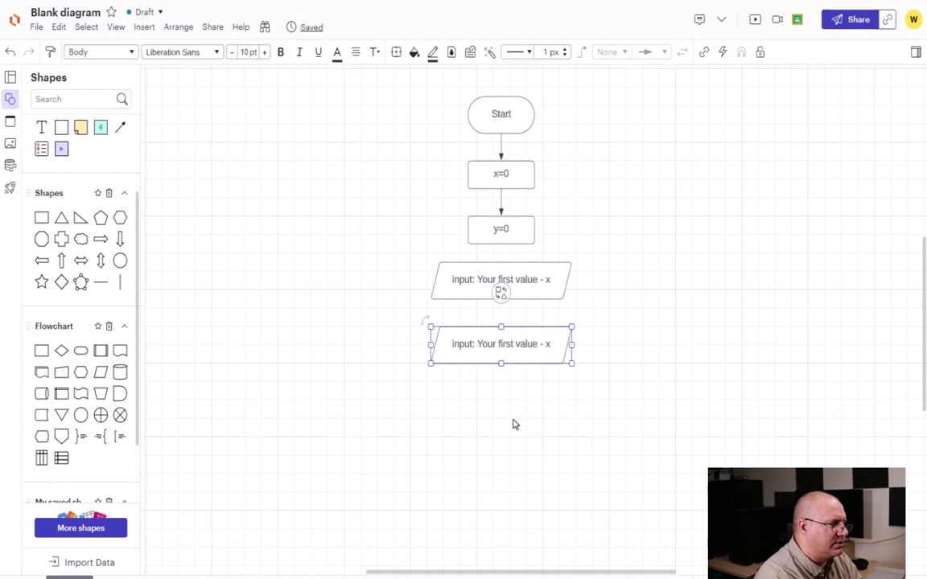
# Relabel the copy to read 'input: Your second value - y'.
pyautogui.doubleClick(512, 345)
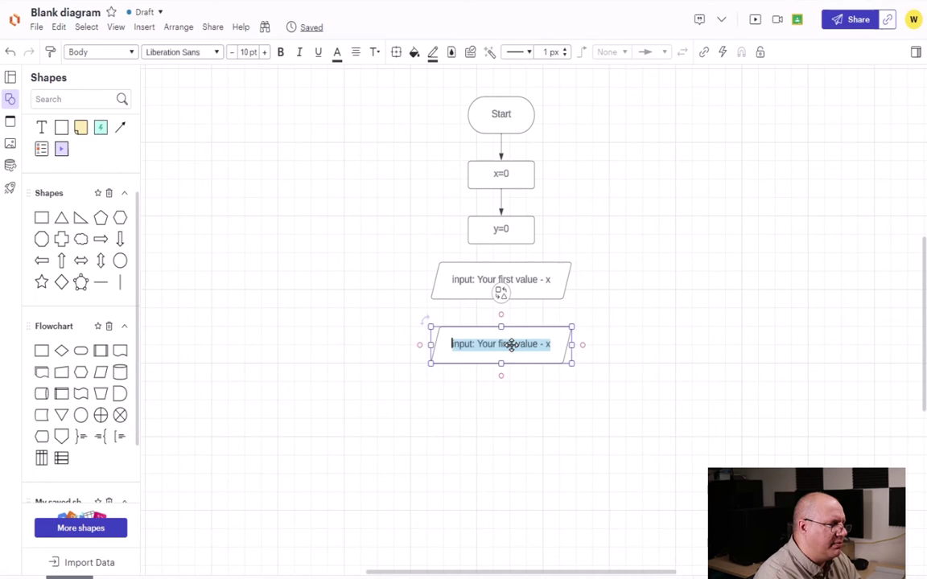
pyautogui.doubleClick(513, 344)
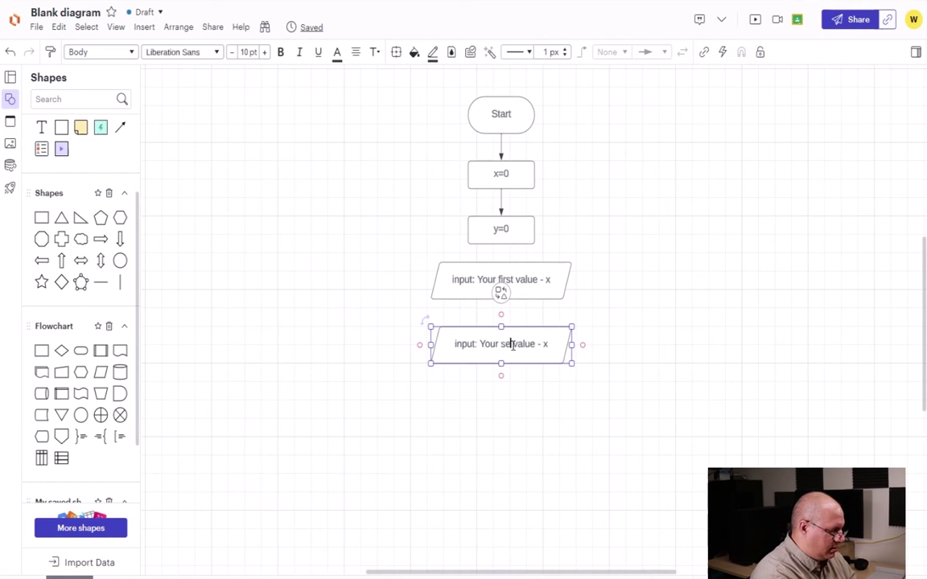
pyautogui.write('cond')
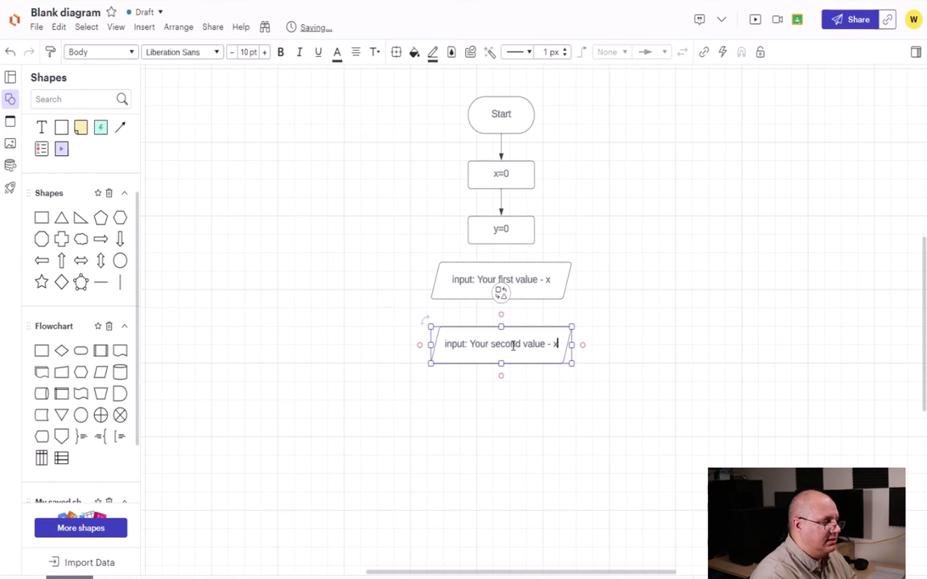
pyautogui.press('End')
pyautogui.press('BackSpace')
pyautogui.write('y')
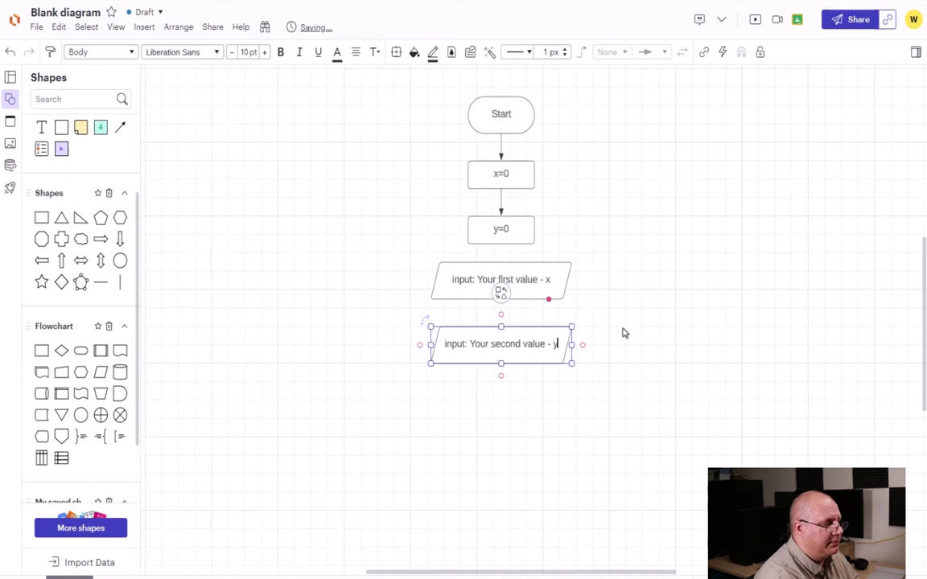
pyautogui.click(735, 373)
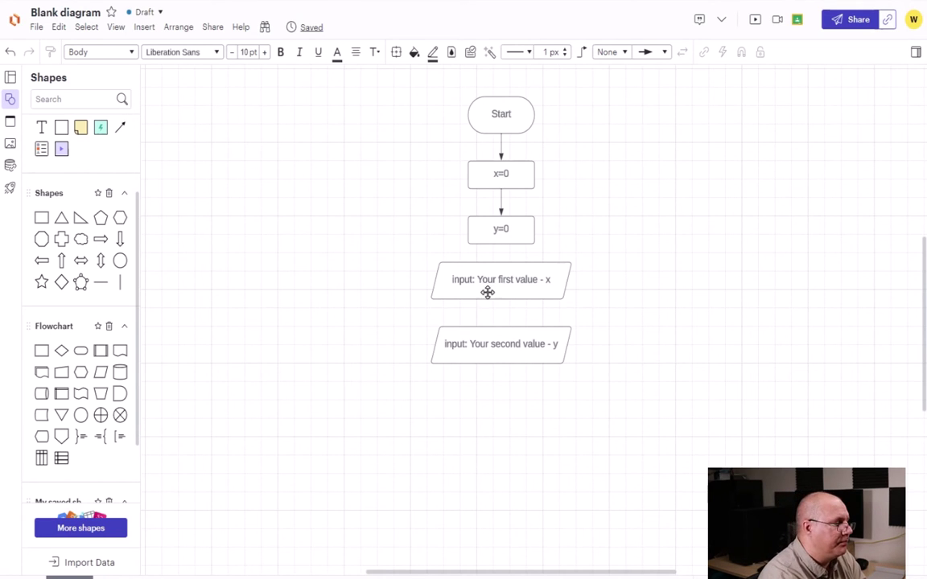
# Draw arrows from y=0 to the first input and from the first input to the second.
pyautogui.moveTo(504, 244)
pyautogui.moveTo(504, 245); pyautogui.dragTo(502, 262)
pyautogui.moveTo(500, 299)
pyautogui.mouseDown()
pyautogui.moveTo(507, 339)
pyautogui.moveTo(502, 326)
pyautogui.mouseUp()
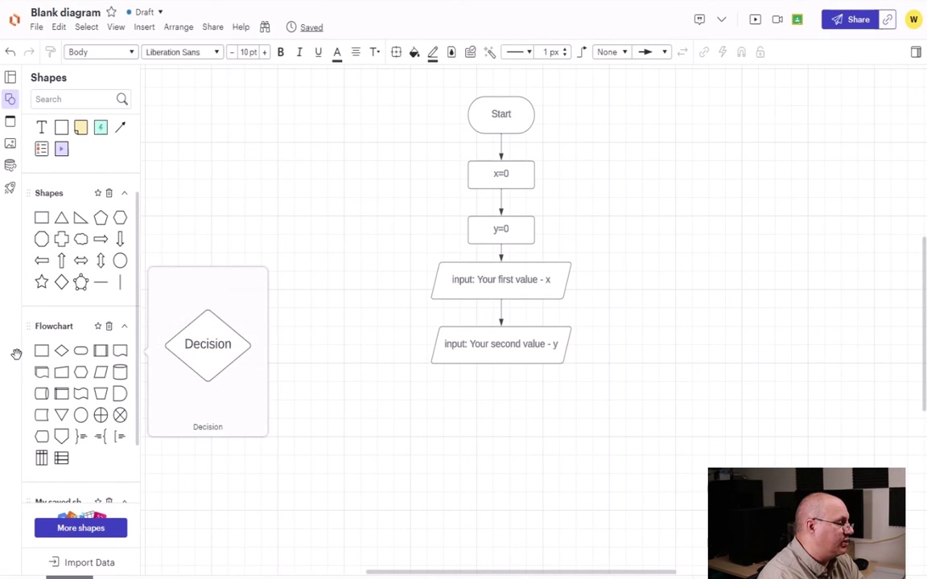
# Place a decision diamond labelled 'x > y' directly under the second input.
pyautogui.moveTo(61, 351); pyautogui.dragTo(501, 427)
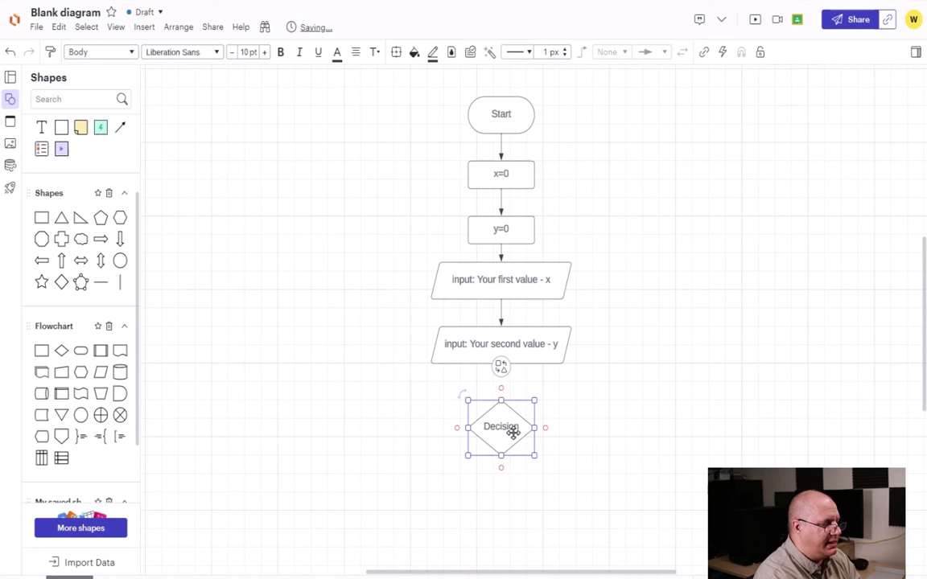
pyautogui.doubleClick(507, 429)
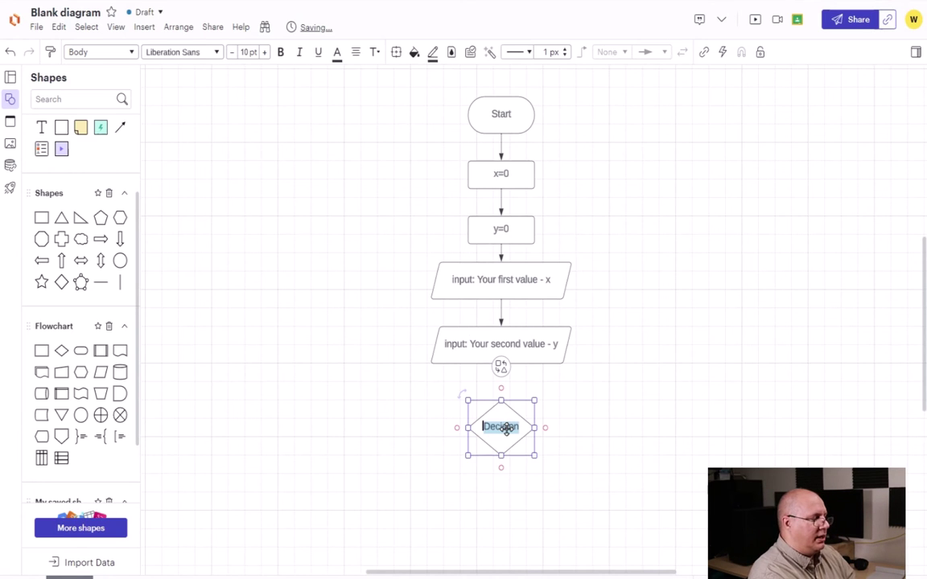
pyautogui.press('BackSpace')
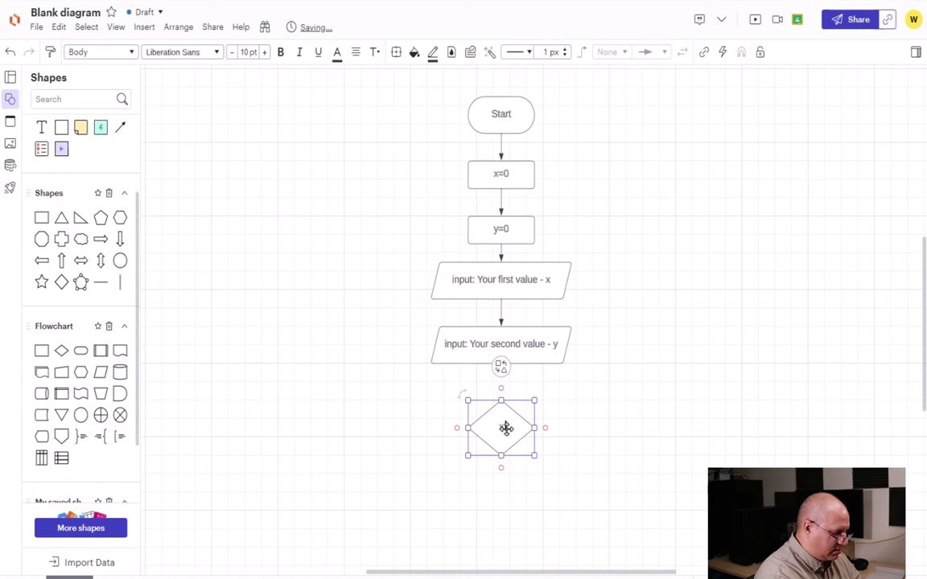
pyautogui.click(583, 409)
pyautogui.moveTo(518, 434); pyautogui.dragTo(520, 428)
pyautogui.click(657, 435)
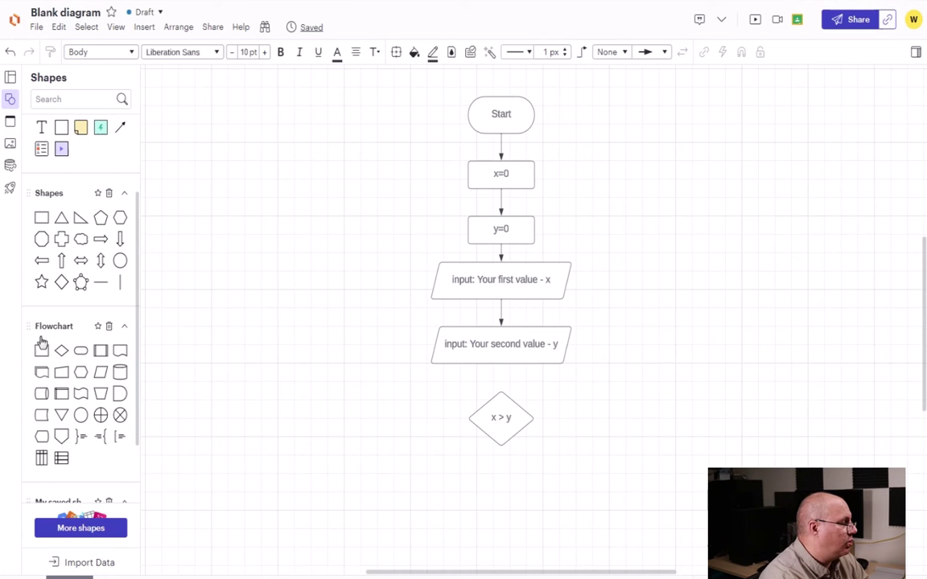
# Add a data shape right of the diamond reading print: "X is bigger".
pyautogui.moveTo(100, 371); pyautogui.dragTo(650, 432)
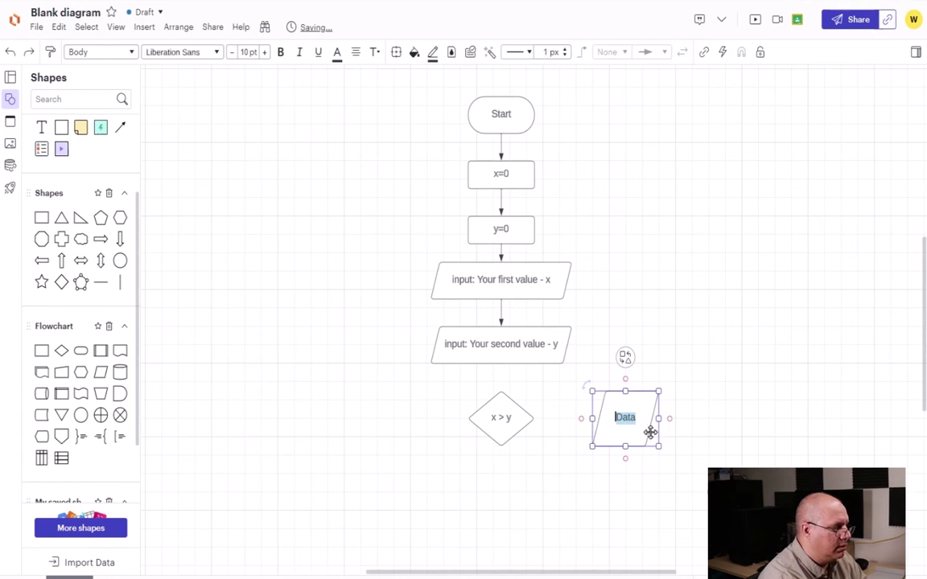
pyautogui.press('BackSpace')
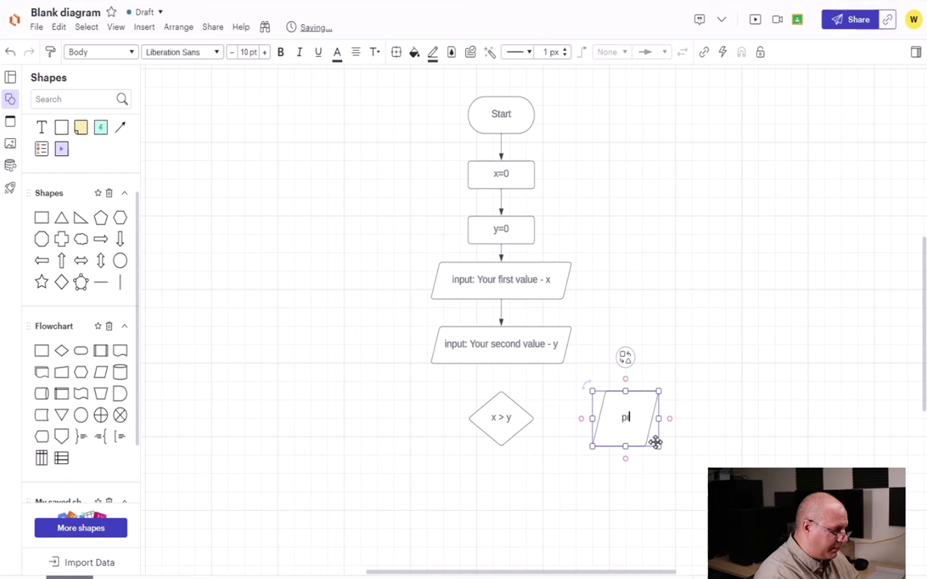
pyautogui.write('print: "')
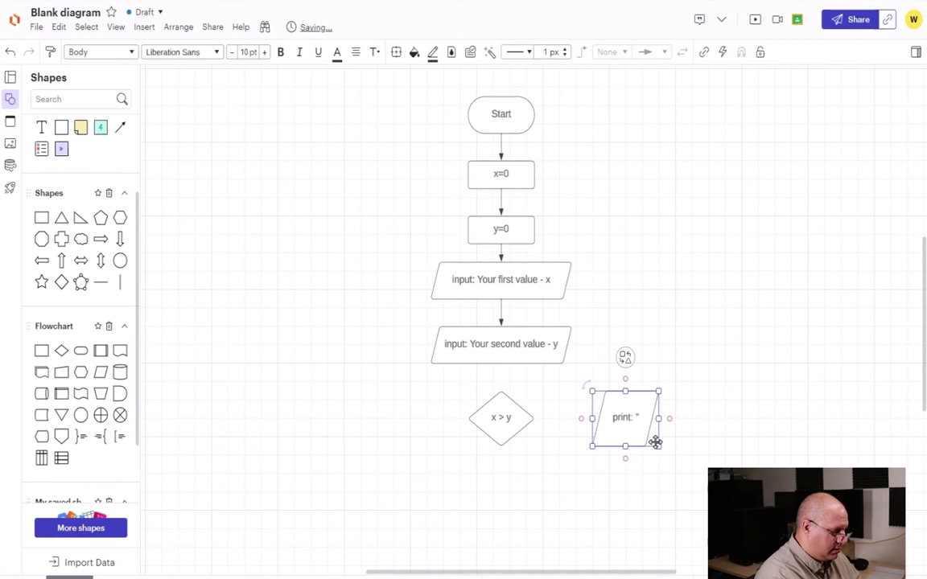
pyautogui.write('X is t')
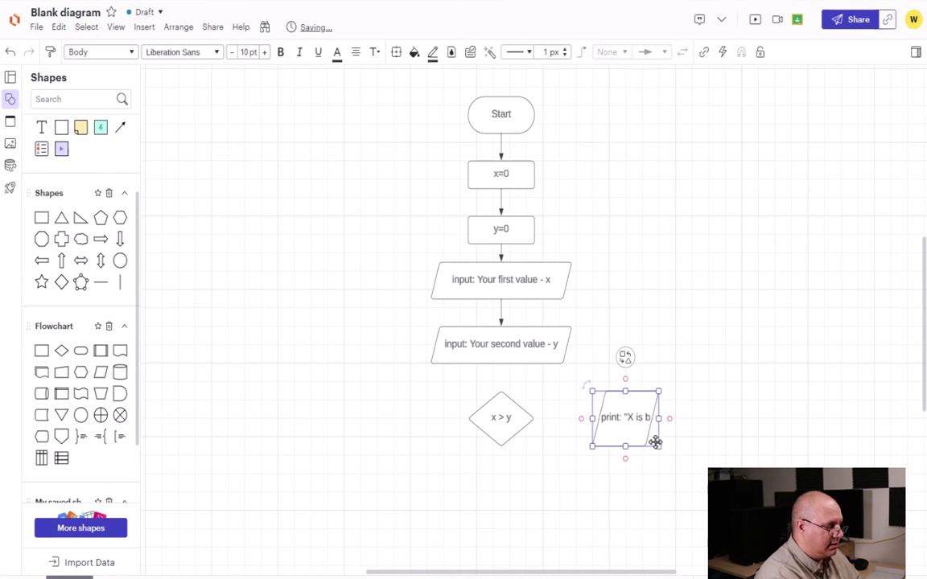
pyautogui.write('igger"')
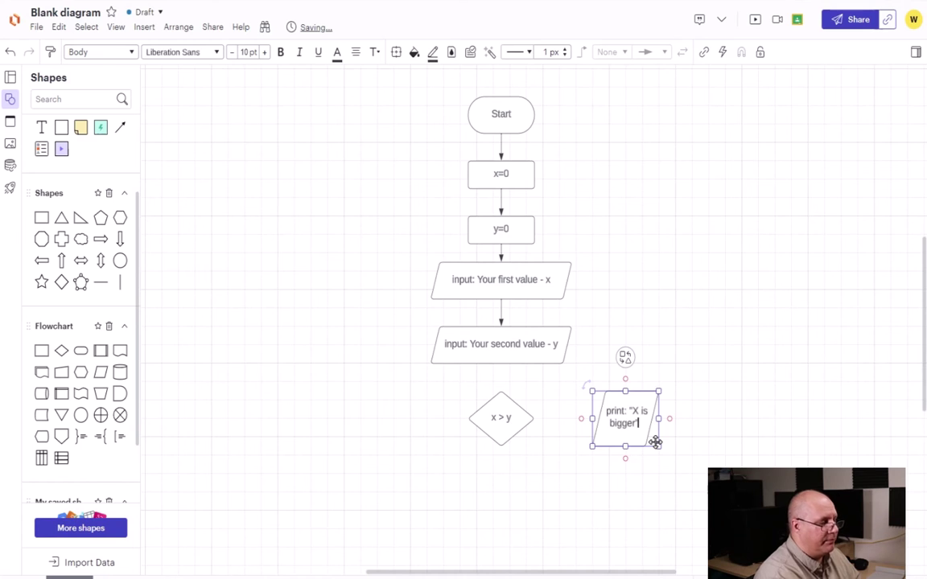
pyautogui.click(714, 434)
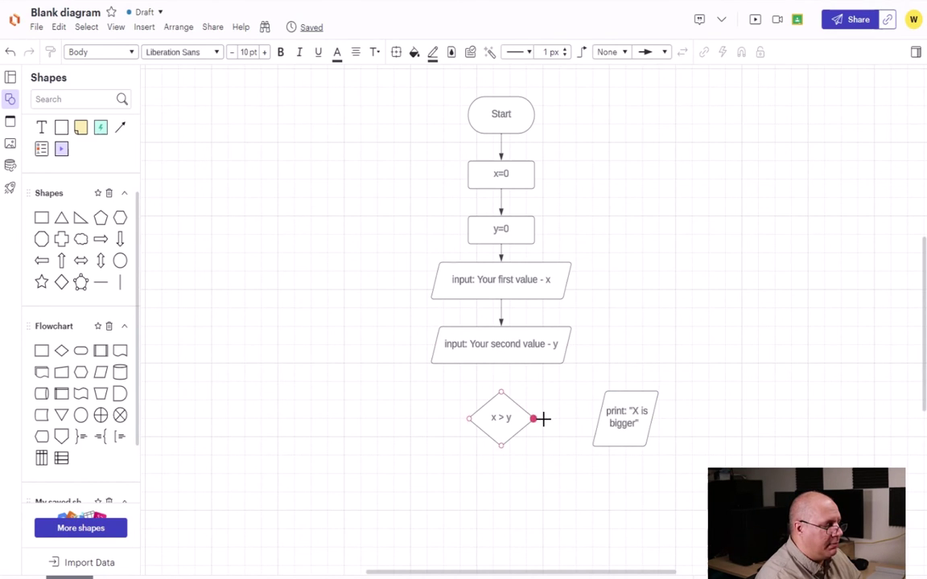
# Draw a Yes arrow from the diamond to the X is bigger shape and link the second input to the diamond.
pyautogui.moveTo(536, 419); pyautogui.dragTo(614, 414)
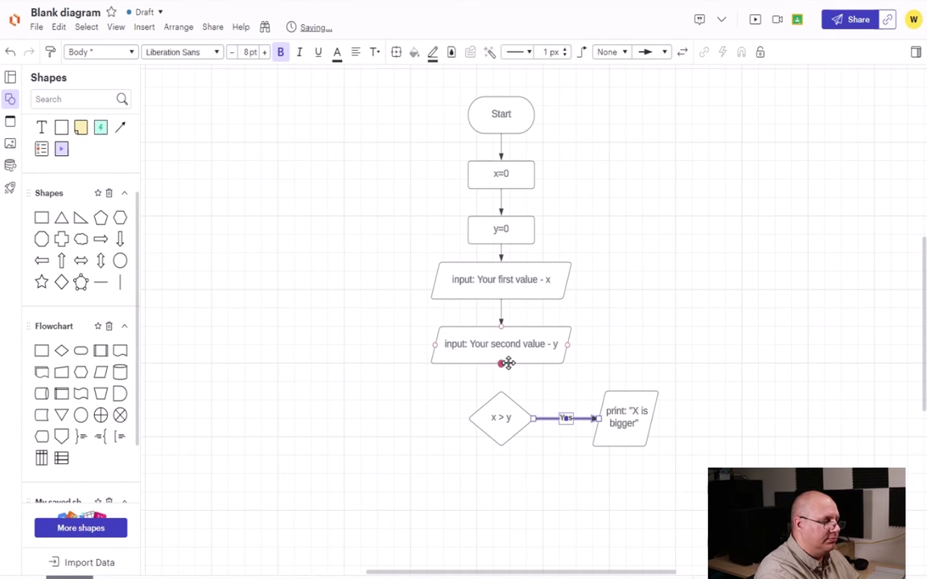
pyautogui.moveTo(503, 364); pyautogui.dragTo(501, 390)
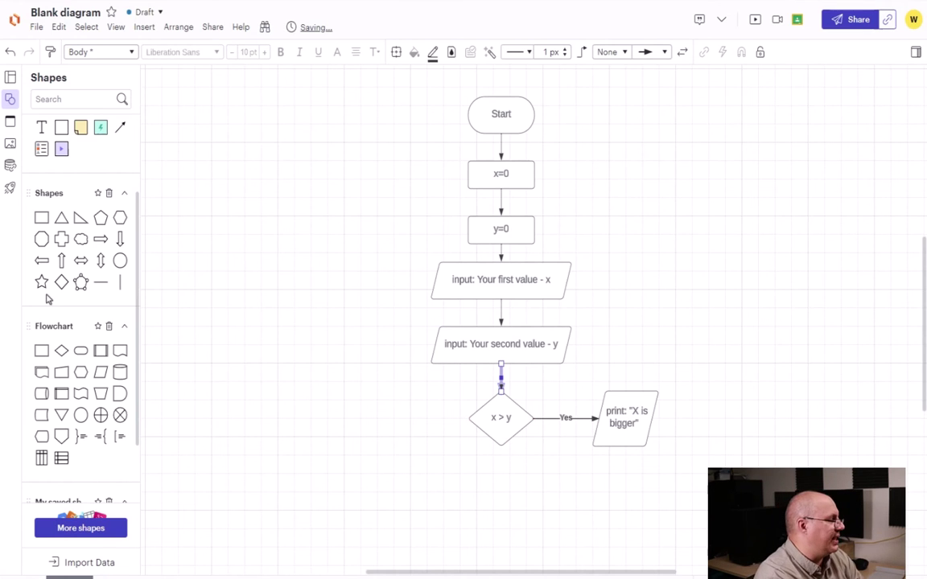
pyautogui.click(616, 501)
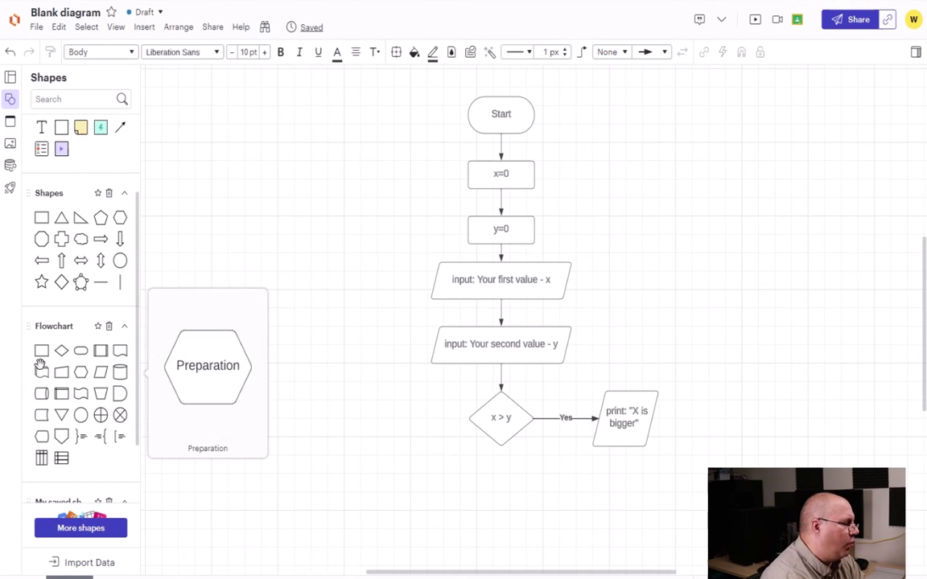
# Add a data shape below the diamond reading print: "Y is bigger, or the same" and connect it with a No arrow.
pyautogui.moveTo(120, 372); pyautogui.dragTo(500, 493)
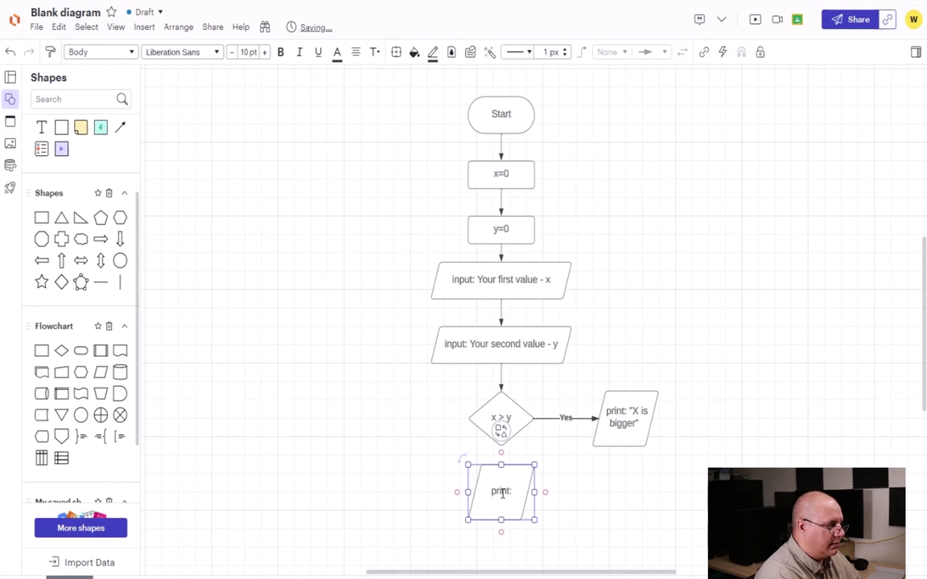
pyautogui.write('print: "Y is')
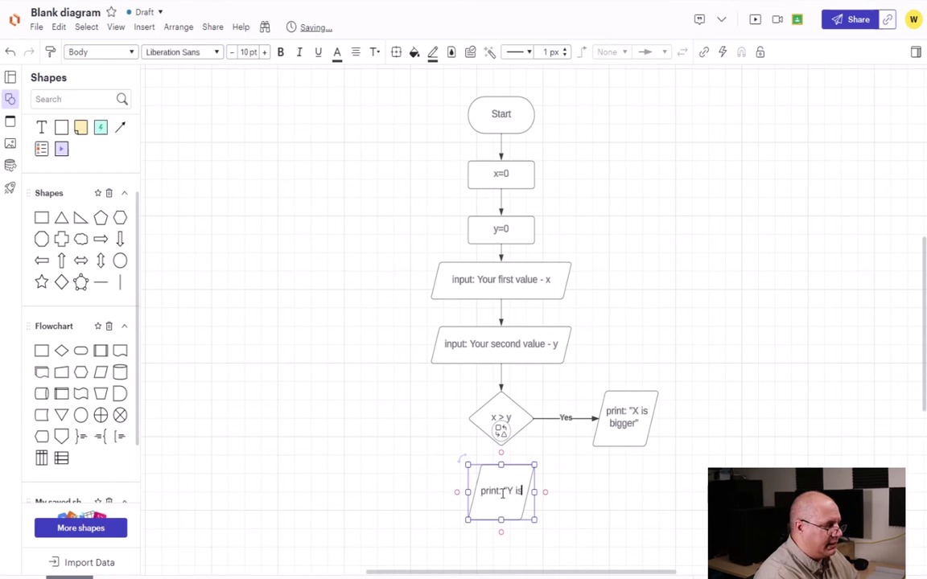
pyautogui.write(' bigger')
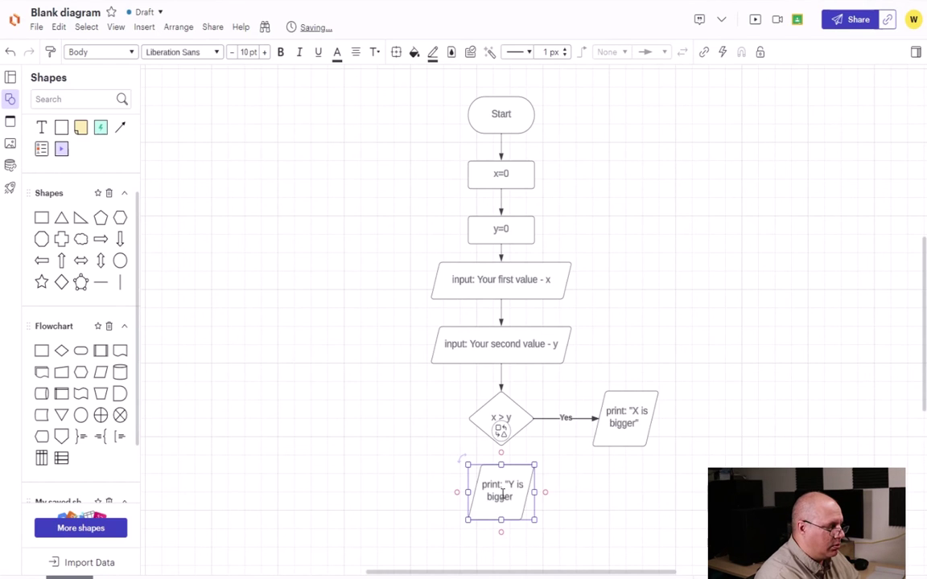
pyautogui.write(', or the same')
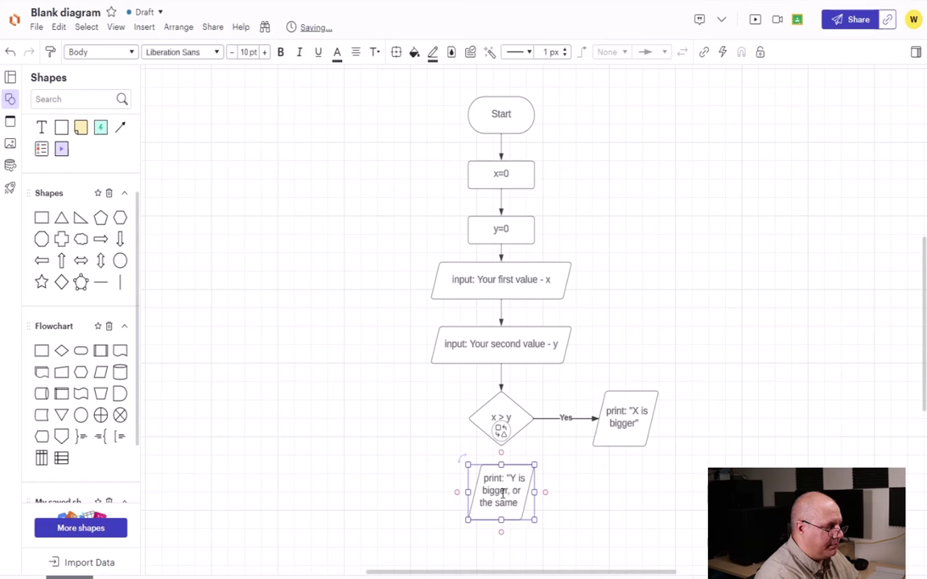
pyautogui.write('"')
pyautogui.click(642, 510)
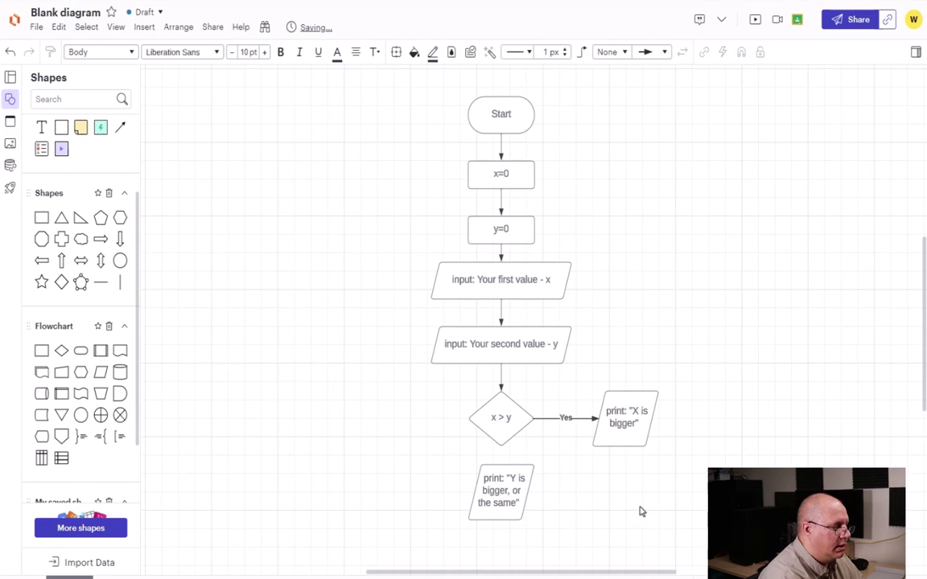
pyautogui.moveTo(502, 445); pyautogui.dragTo(508, 512)
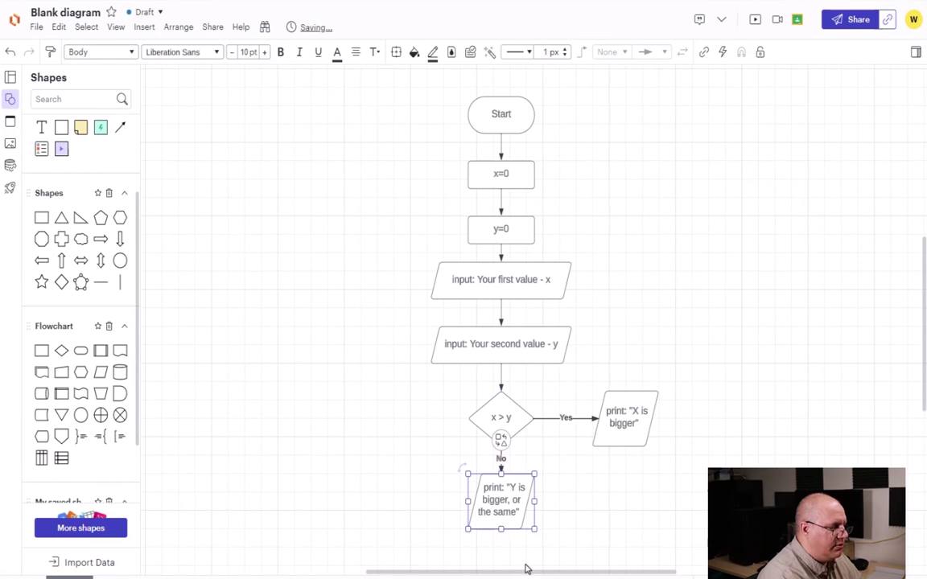
pyautogui.click(652, 427)
pyautogui.scroll(-2, 652, 428)
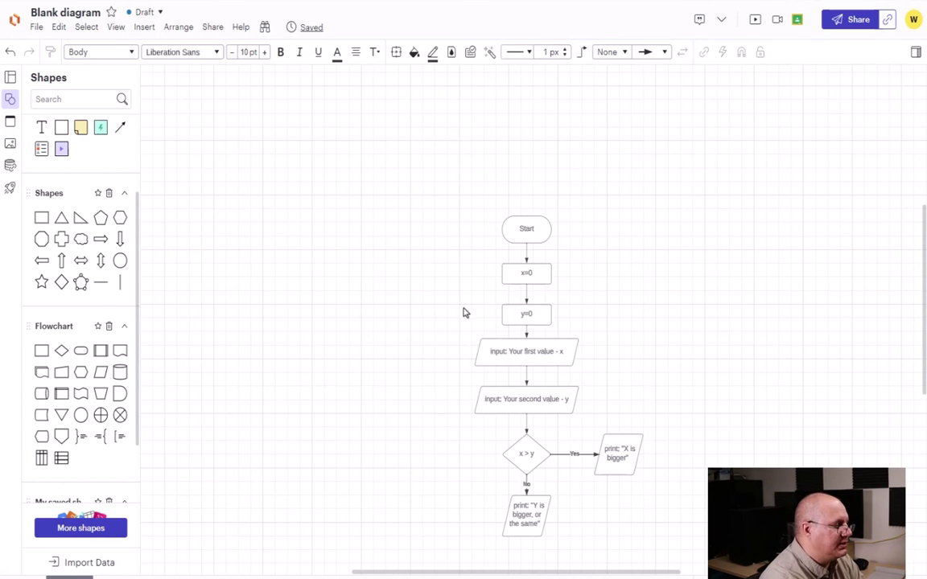
pyautogui.moveTo(462, 326); pyautogui.dragTo(434, 201)
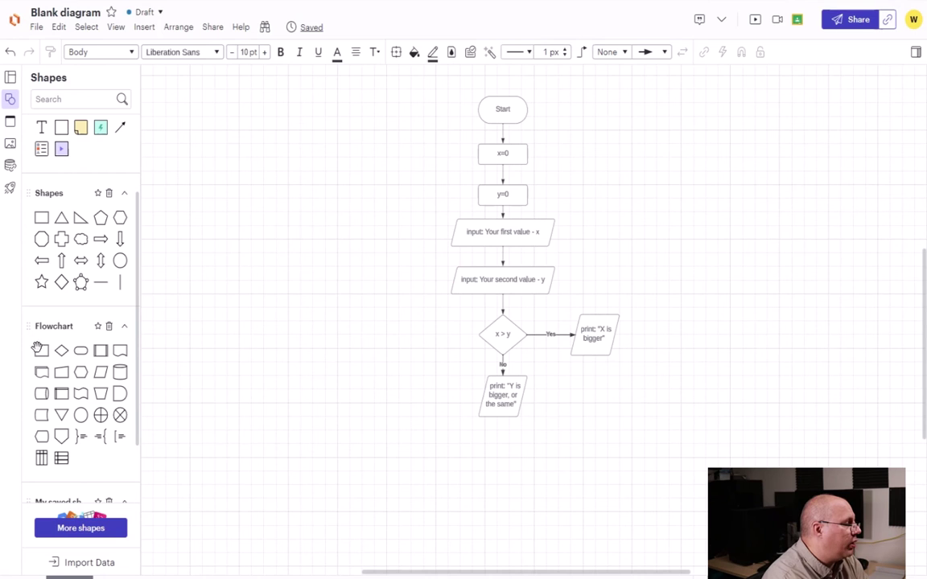
# Place a terminator at the bottom of the flowchart labelled 'end'.
pyautogui.moveTo(81, 350); pyautogui.dragTo(507, 471)
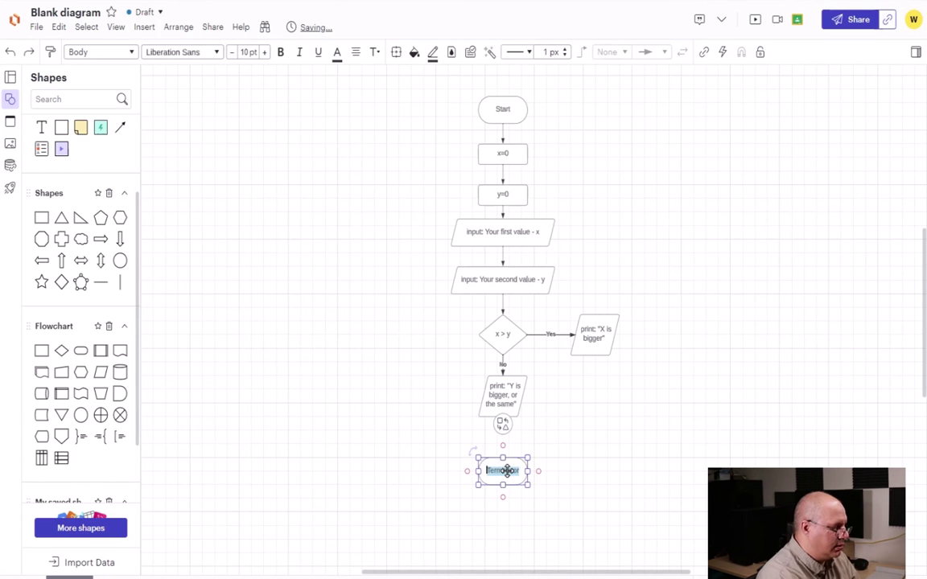
pyautogui.press('BackSpace')
pyautogui.write('end')
pyautogui.click(524, 430)
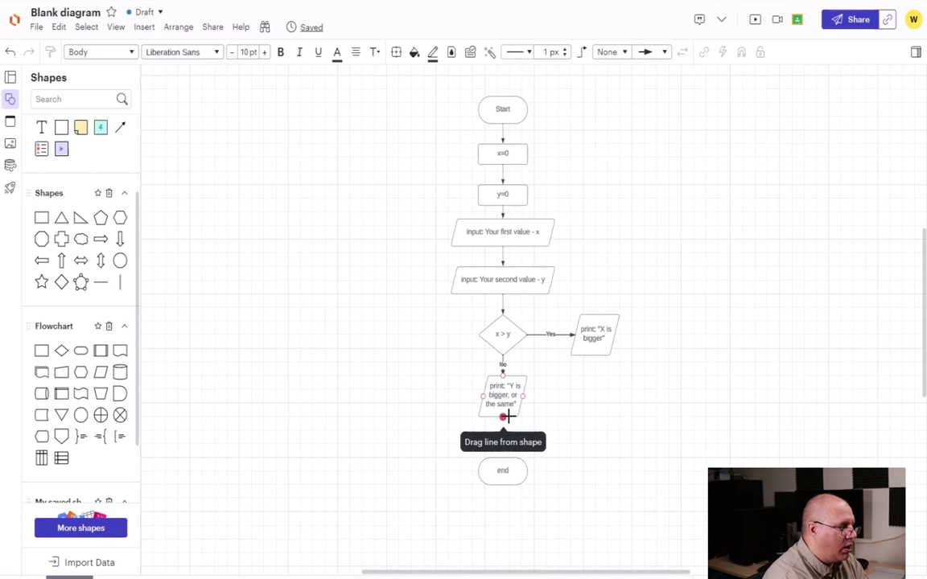
# Connect the Y is bigger shape to end and merge the X is bigger connector into that line.
pyautogui.moveTo(505, 417); pyautogui.dragTo(504, 457)
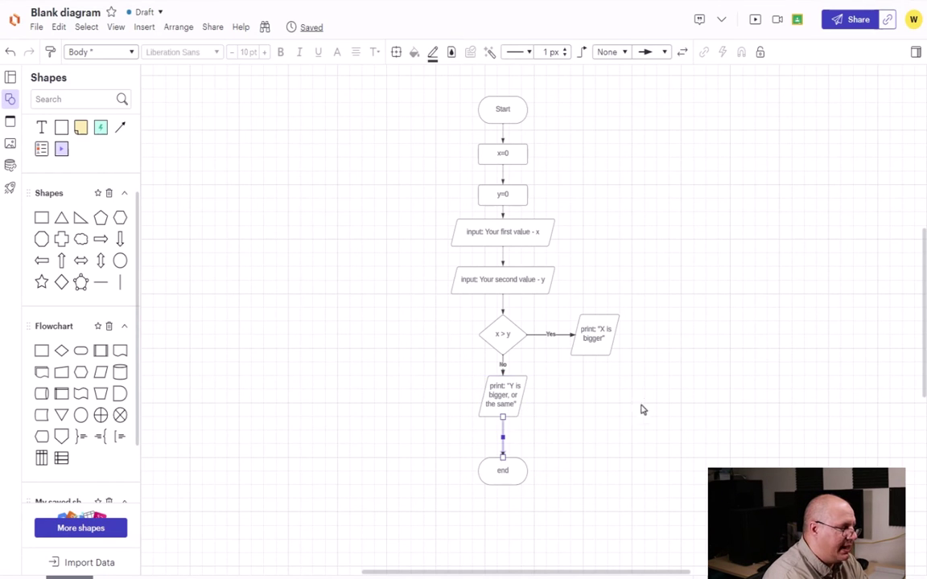
pyautogui.moveTo(595, 355); pyautogui.dragTo(524, 396)
pyautogui.moveTo(524, 447); pyautogui.dragTo(513, 443)
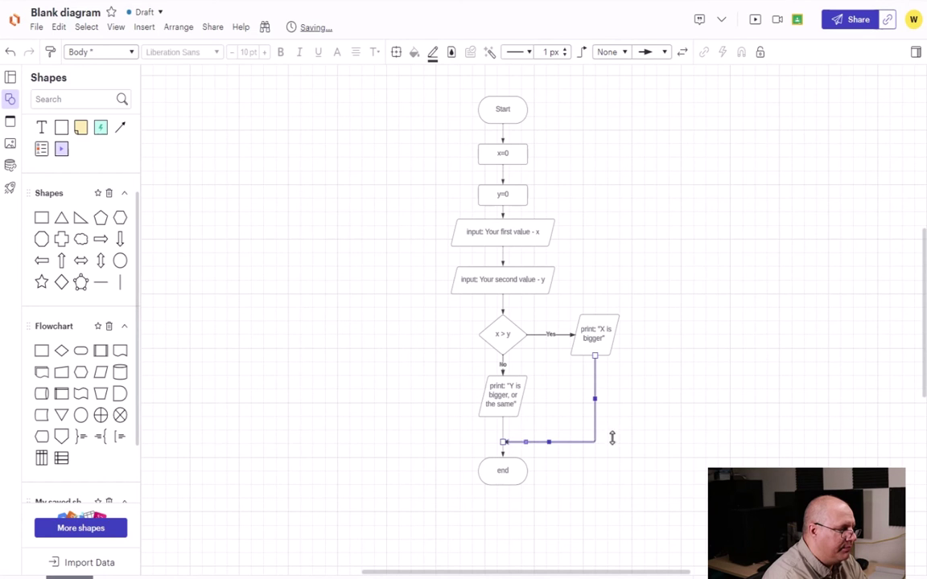
pyautogui.click(699, 438)
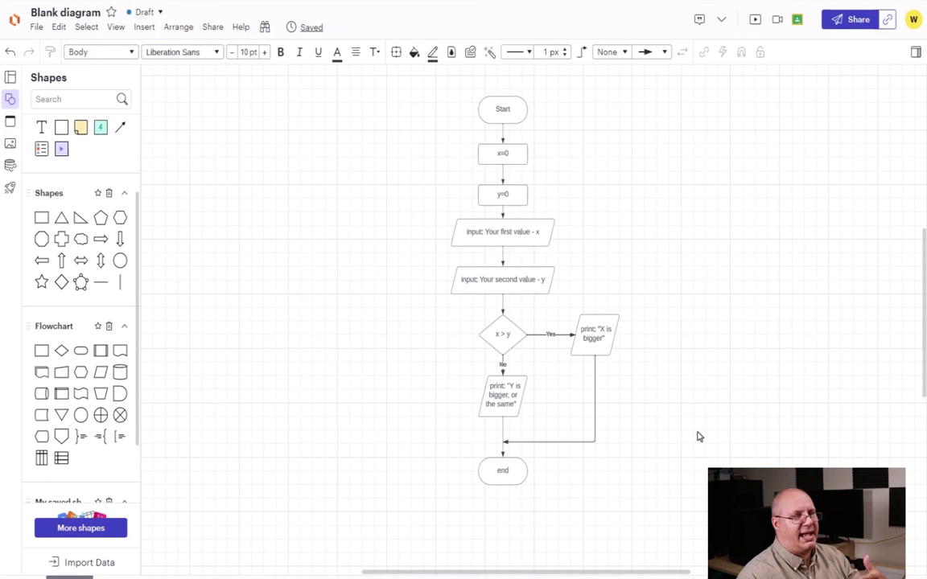